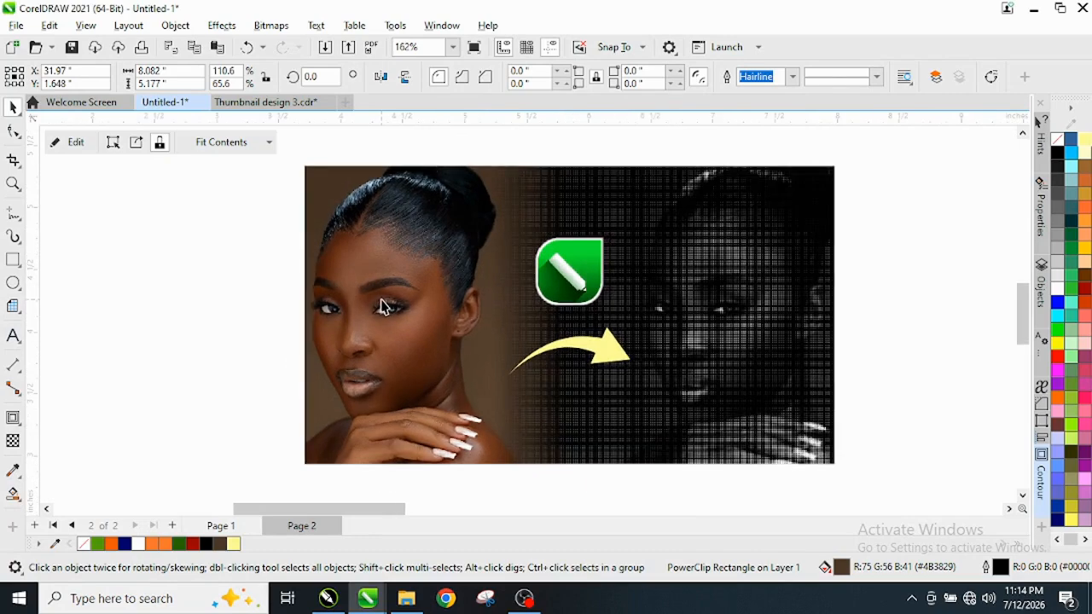
# Step: Move the before-and-after sample thumbnail beside the page and place the brown portrait composition on the page
pyautogui.scroll(4, 386, 318)
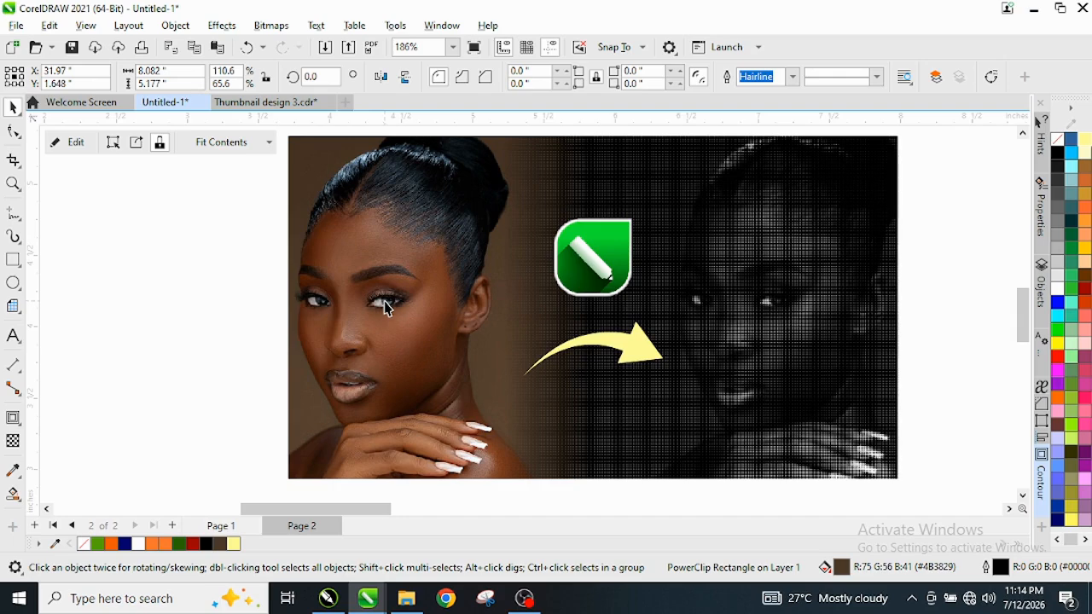
pyautogui.scroll(-2, 389, 309)
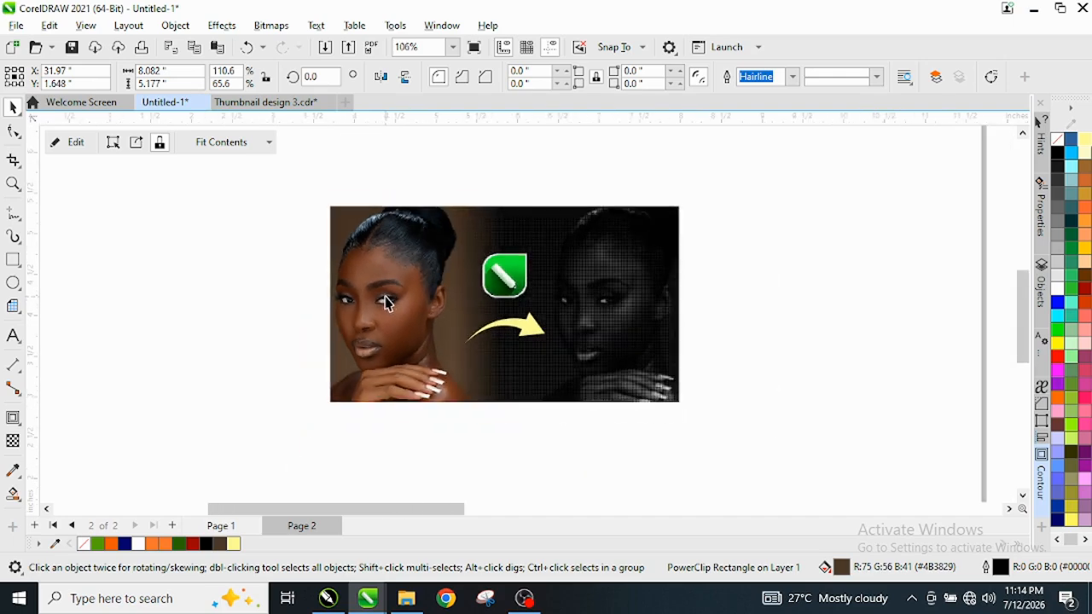
pyautogui.scroll(-2, 386, 303)
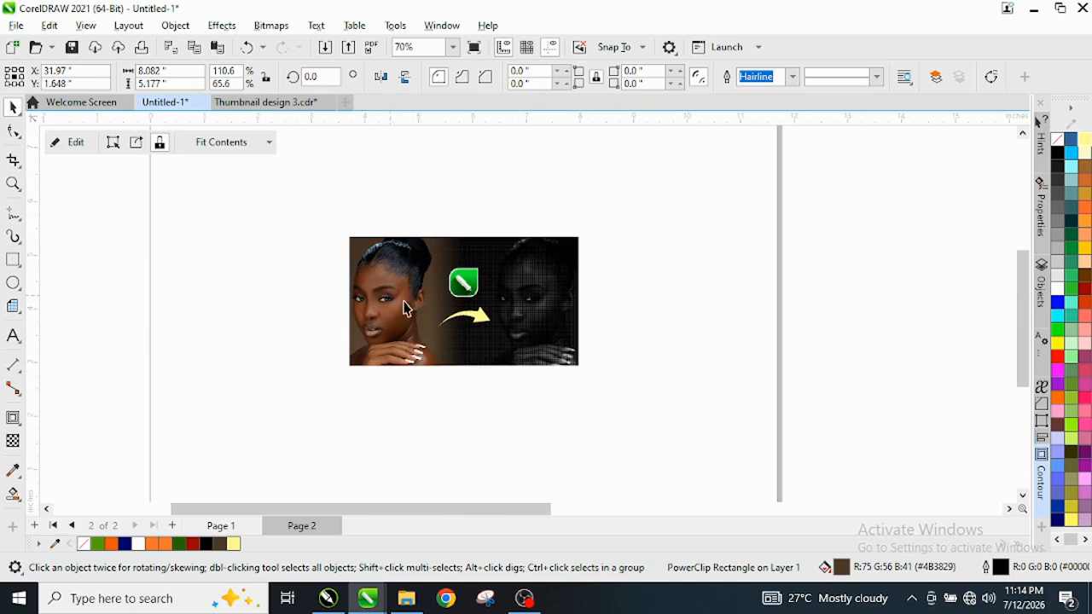
pyautogui.scroll(-2, 396, 304)
pyautogui.scroll(-3, 620, 315)
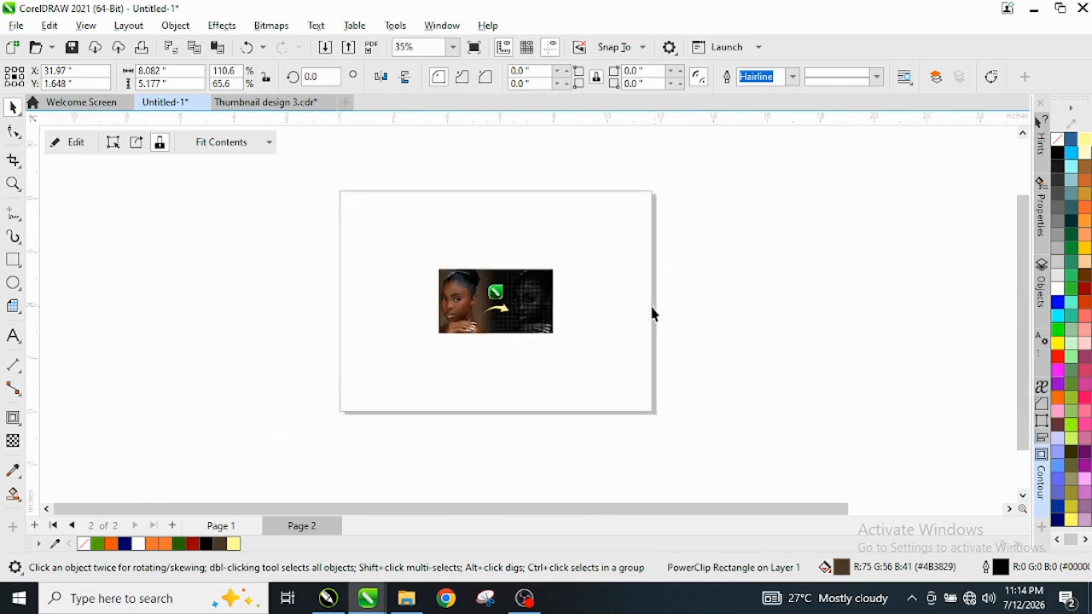
pyautogui.moveTo(705, 350); pyautogui.dragTo(444, 300)
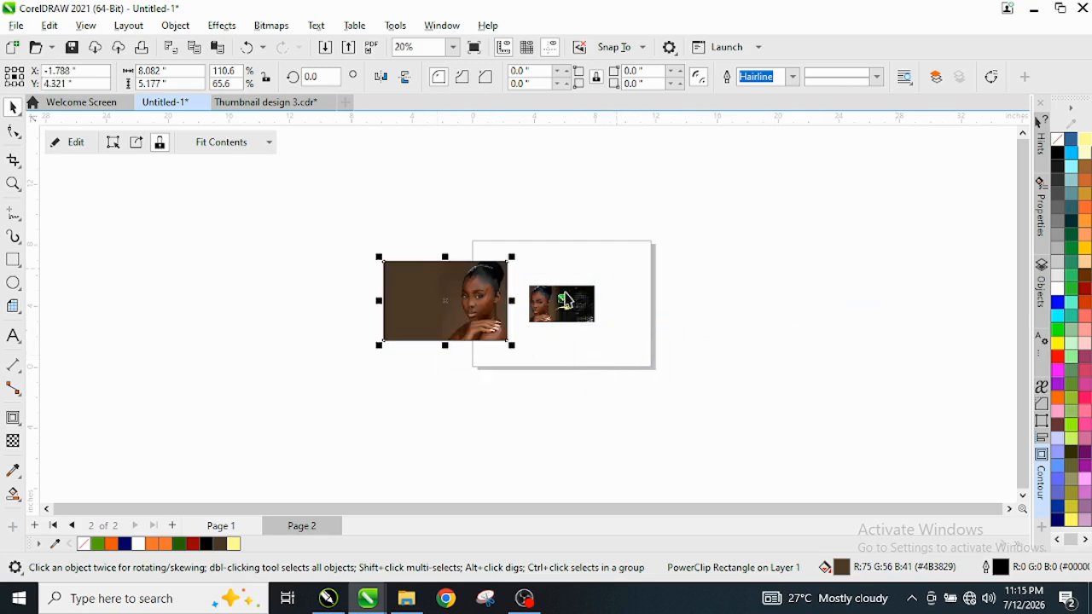
pyautogui.click(531, 337)
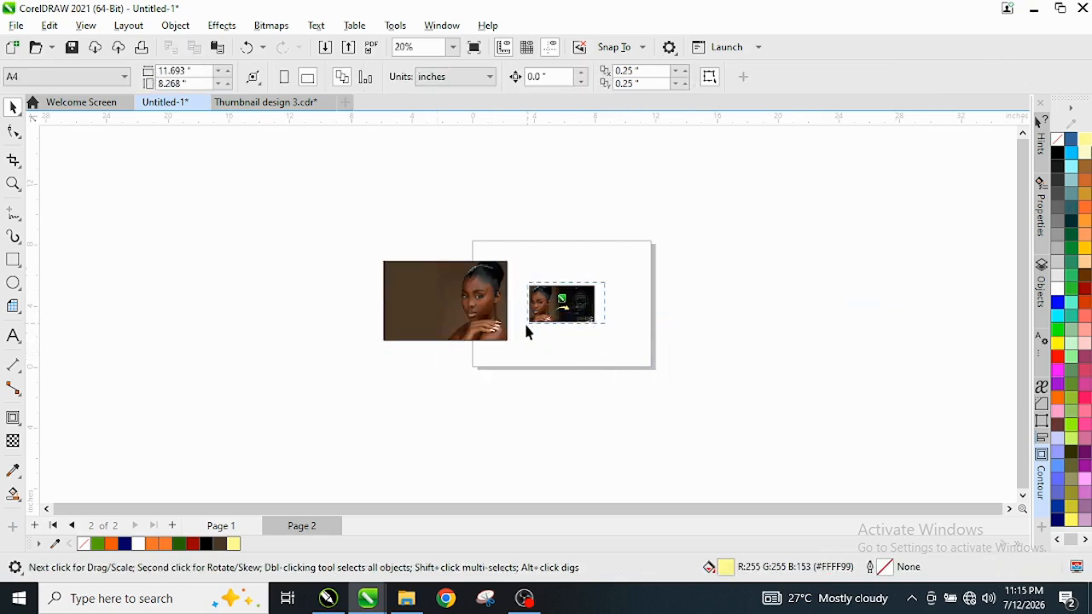
pyautogui.moveTo(557, 315); pyautogui.dragTo(681, 303)
pyautogui.click(496, 311)
pyautogui.moveTo(592, 309); pyautogui.dragTo(597, 299)
pyautogui.scroll(3, 589, 294)
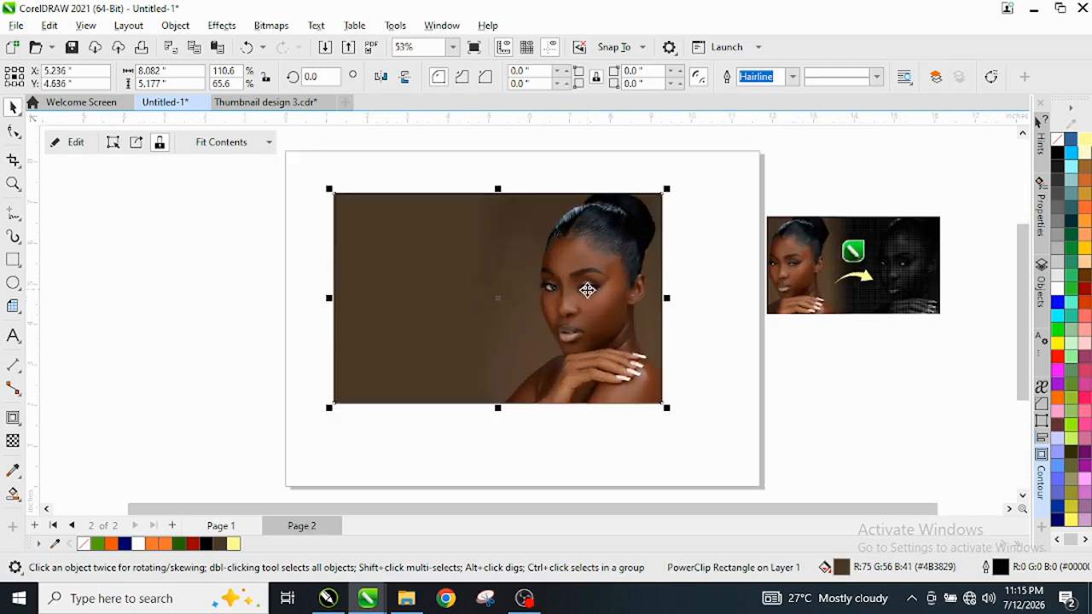
pyautogui.click(677, 272)
pyautogui.click(560, 304)
# Step: Import the "Striking pose, Timeless impression" photo from the Pinterest Background folder and set it aside next to the page
pyautogui.click(406, 598)
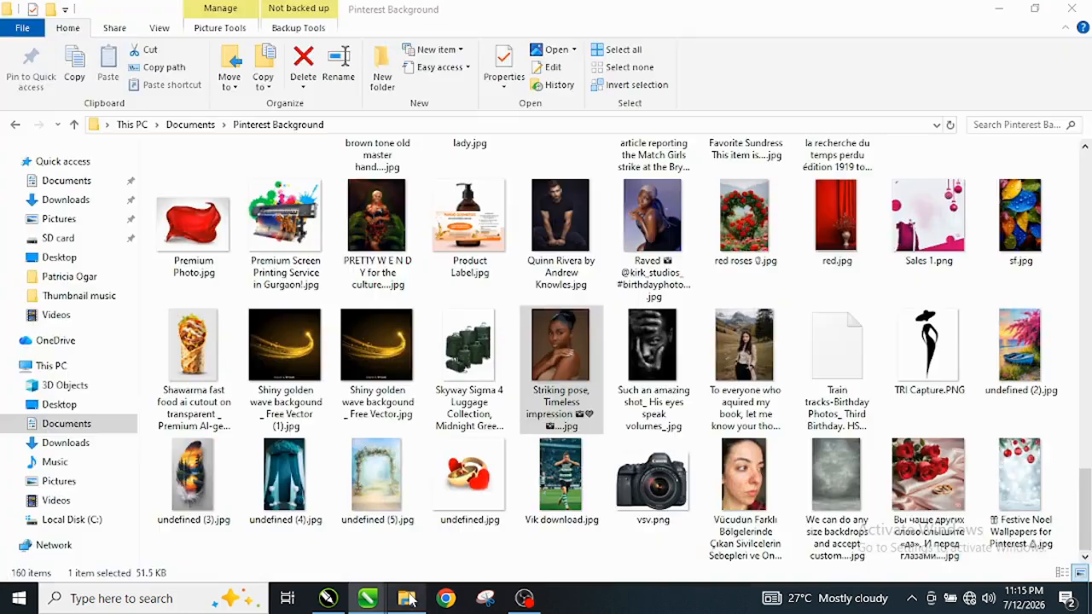
pyautogui.moveTo(568, 346); pyautogui.dragTo(582, 471)
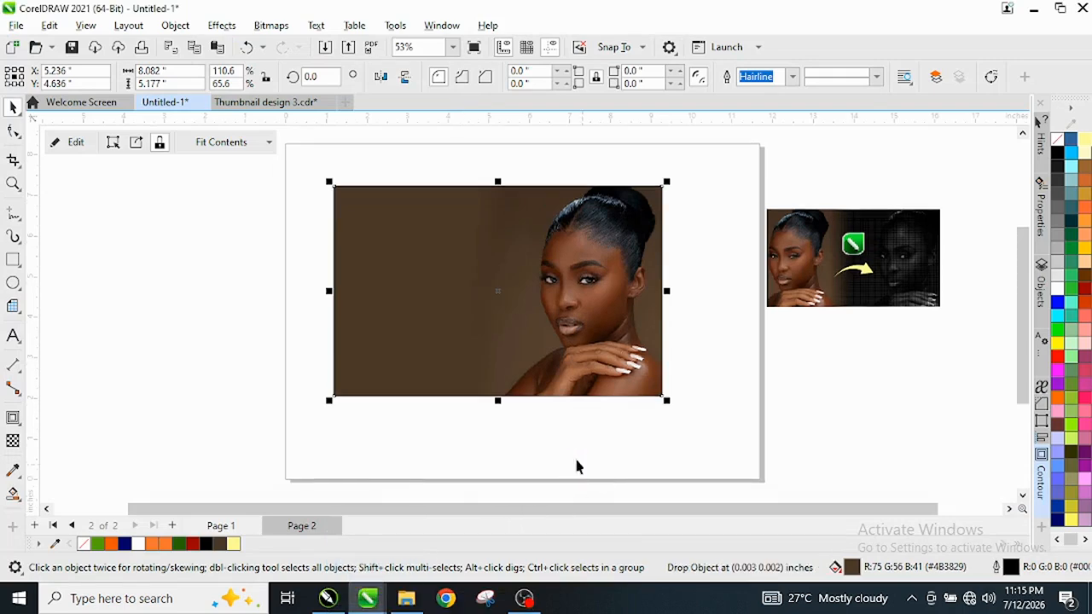
pyautogui.scroll(-2, 590, 334)
pyautogui.moveTo(602, 395); pyautogui.dragTo(248, 295)
# Step: Move the existing brown portrait composition off the page and place the imported photo on the page in its place
pyautogui.click(483, 311)
pyautogui.moveTo(468, 309); pyautogui.dragTo(845, 404)
pyautogui.moveTo(267, 374); pyautogui.dragTo(598, 380)
# Step: Scale the imported portrait photo down to 55% around its centre
pyautogui.scroll(-1, 656, 205)
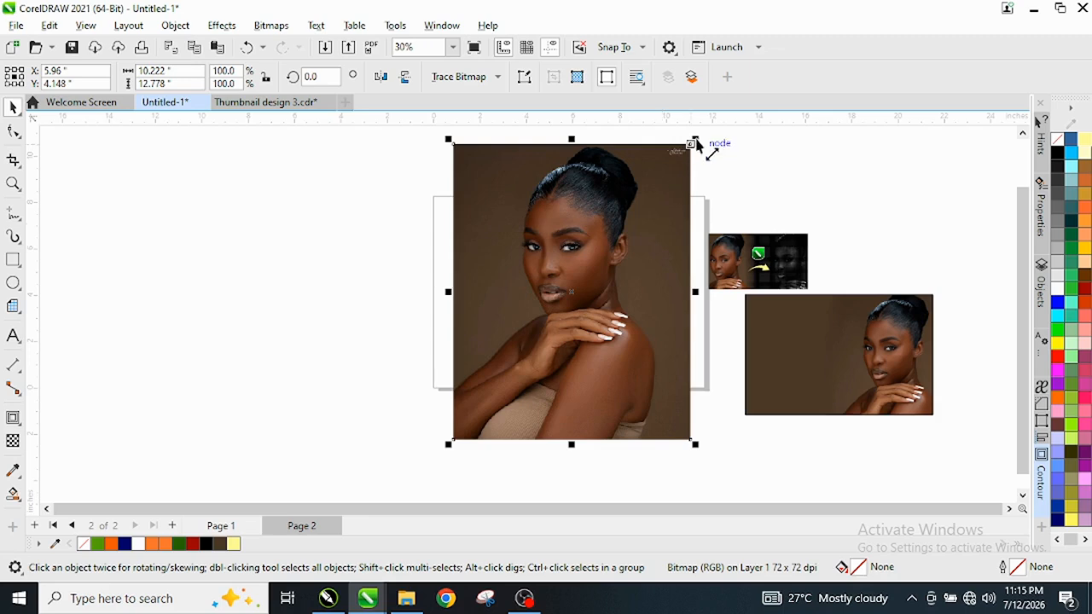
pyautogui.moveTo(695, 139); pyautogui.dragTo(641, 206)
pyautogui.scroll(1, 559, 283)
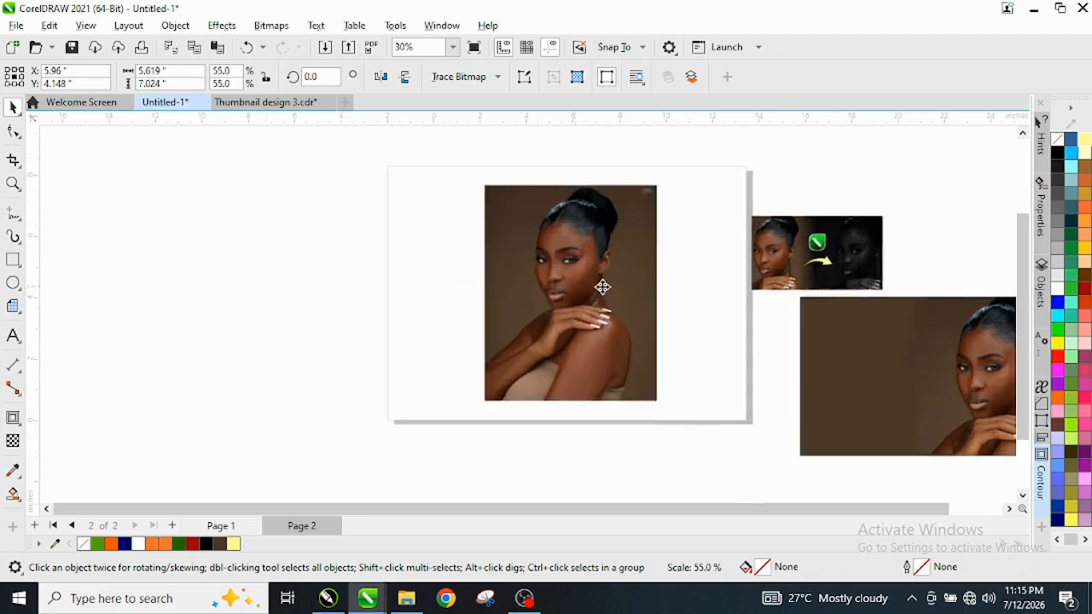
pyautogui.scroll(1, 597, 283)
pyautogui.scroll(-1, 567, 286)
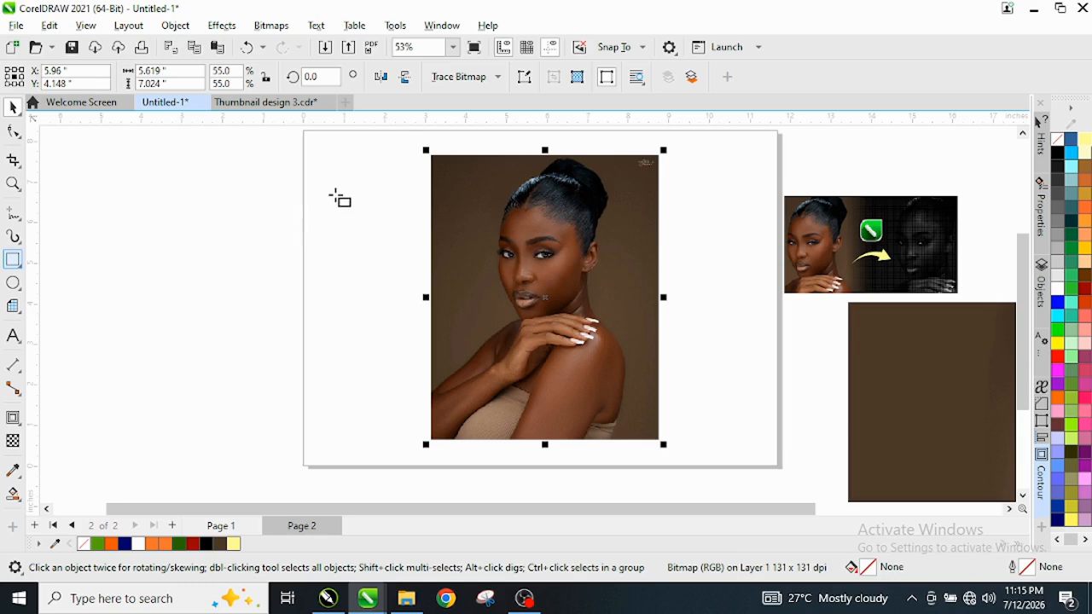
# Step: Draw a landscape rectangle over the portrait's upper part and narrow it from its left edge to about 7.25 × 4.16 inches
pyautogui.moveTo(320, 164); pyautogui.dragTo(650, 337)
pyautogui.press('space')
pyautogui.moveTo(315, 249); pyautogui.dragTo(353, 249)
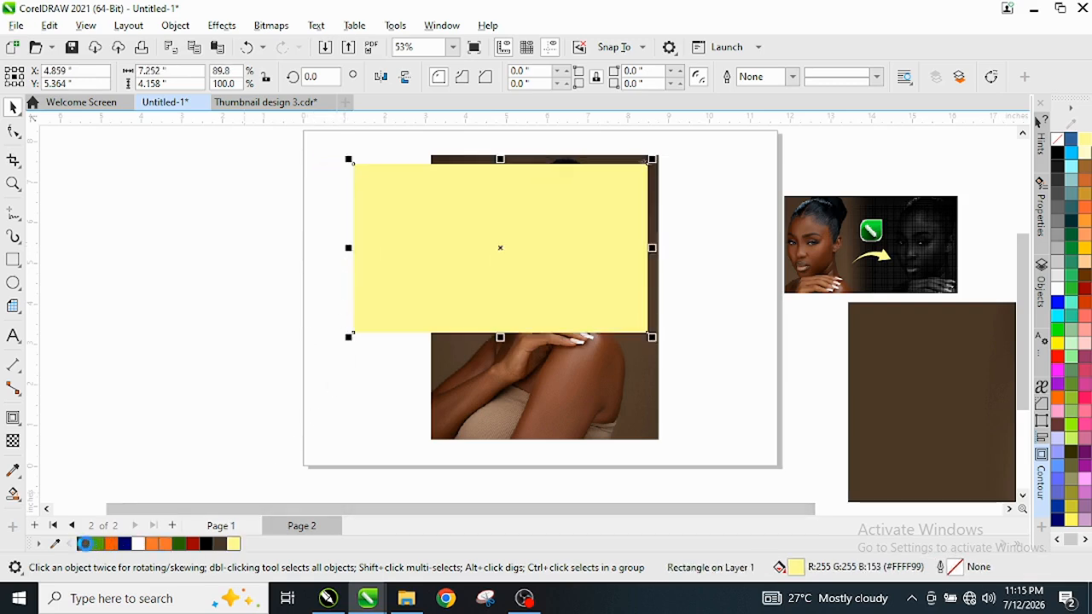
# Step: Remove the rectangle's fill and give it a black outline
pyautogui.click(84, 544)
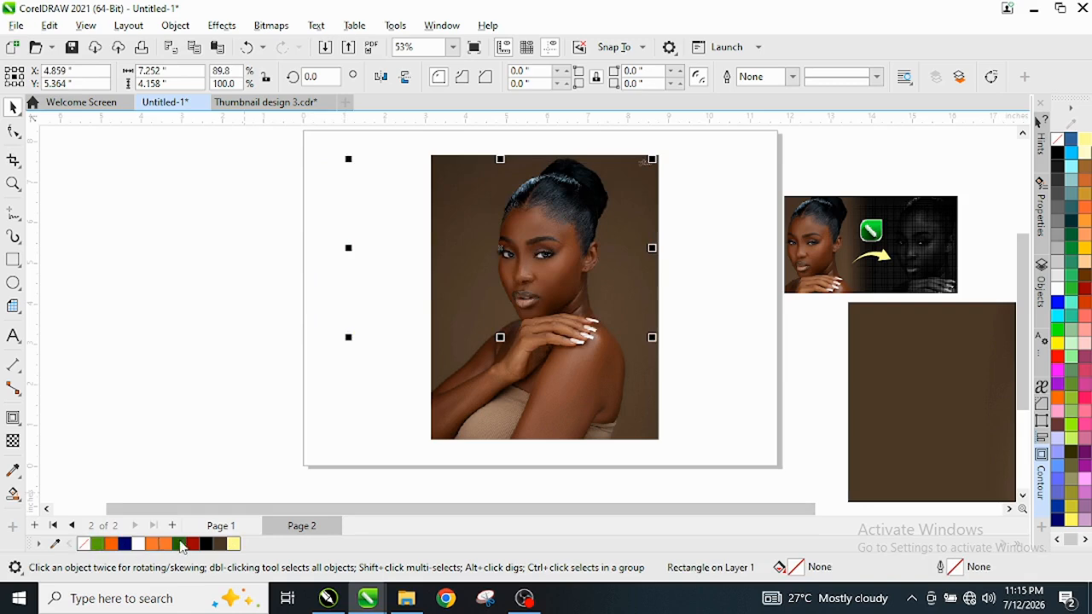
pyautogui.rightClick(1056, 155)
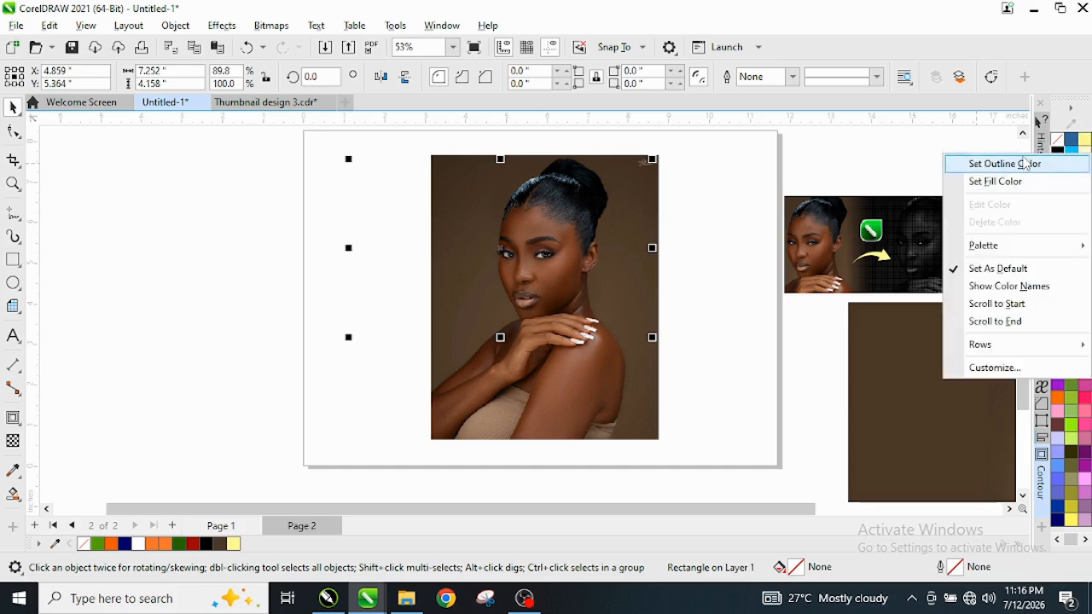
pyautogui.click(976, 163)
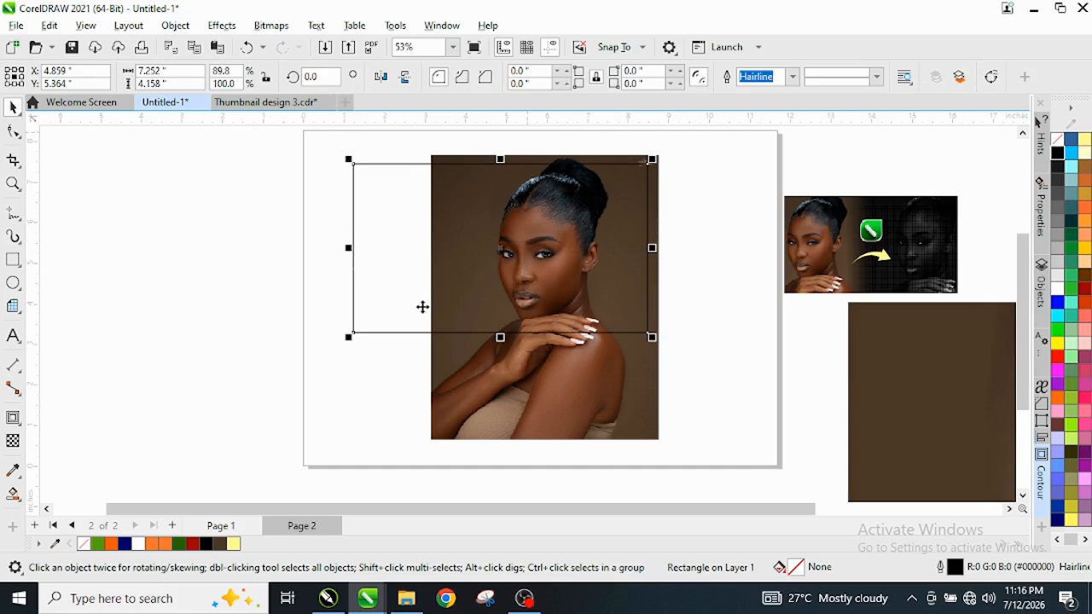
# Step: PowerClip the portrait photo inside the outlined rectangle
pyautogui.click(587, 397)
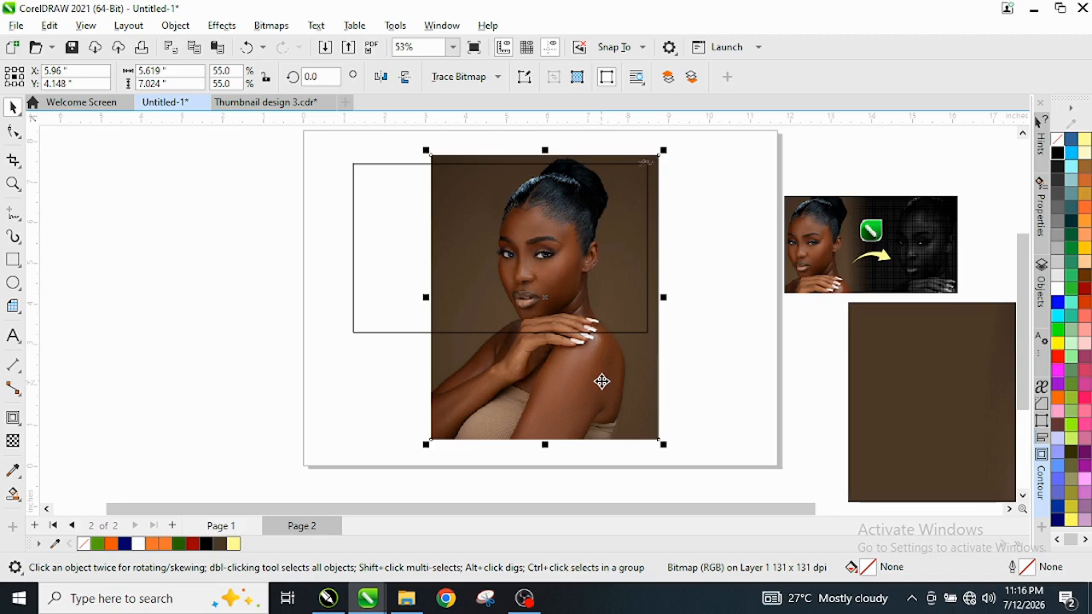
pyautogui.rightClick(603, 381)
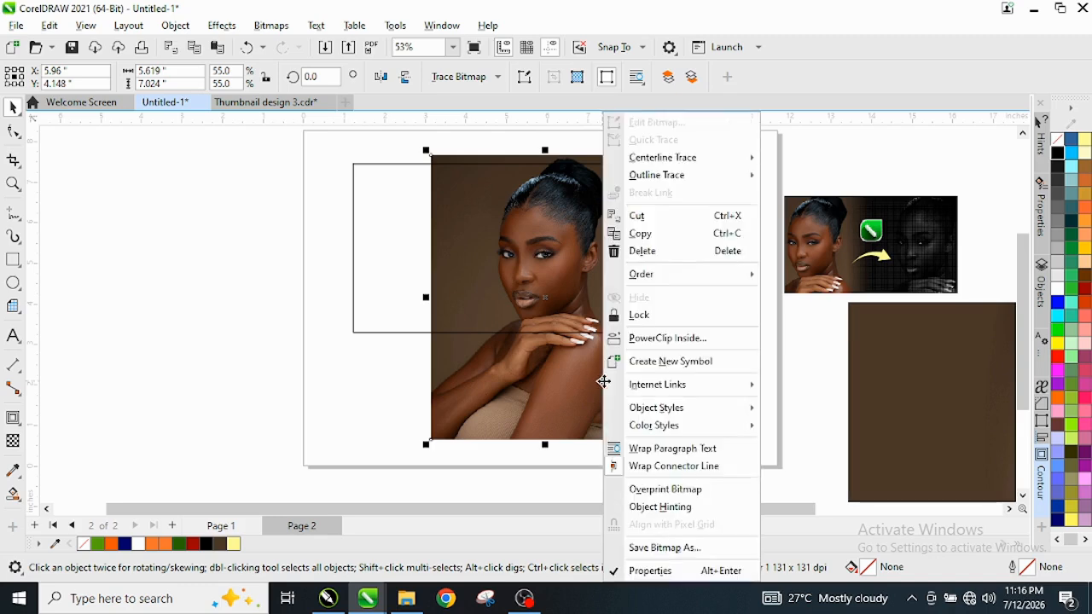
pyautogui.click(663, 339)
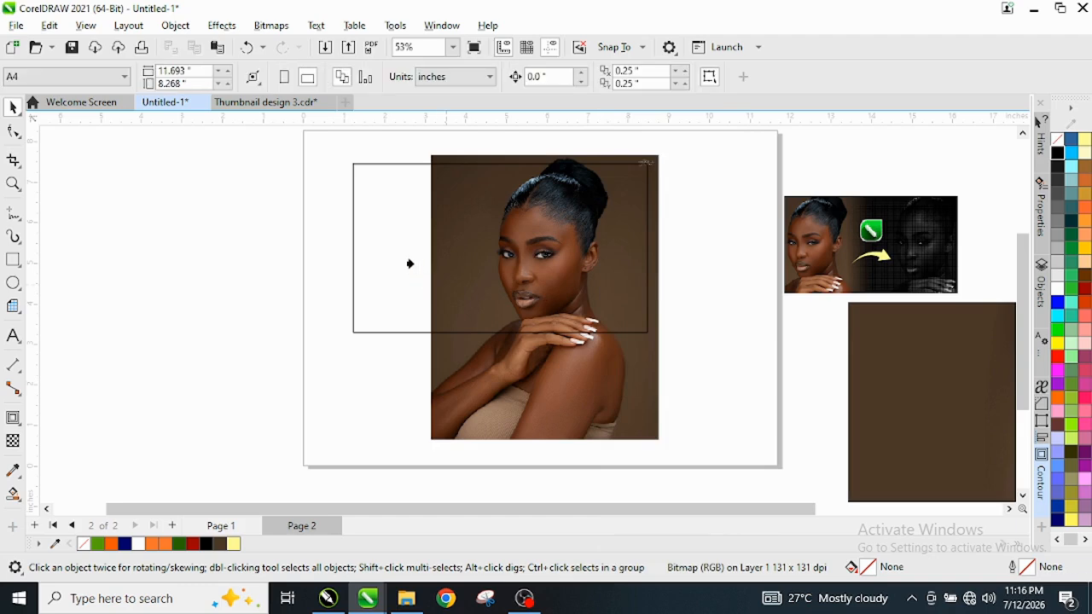
pyautogui.click(413, 260)
pyautogui.scroll(1, 588, 226)
pyautogui.scroll(-1, 588, 224)
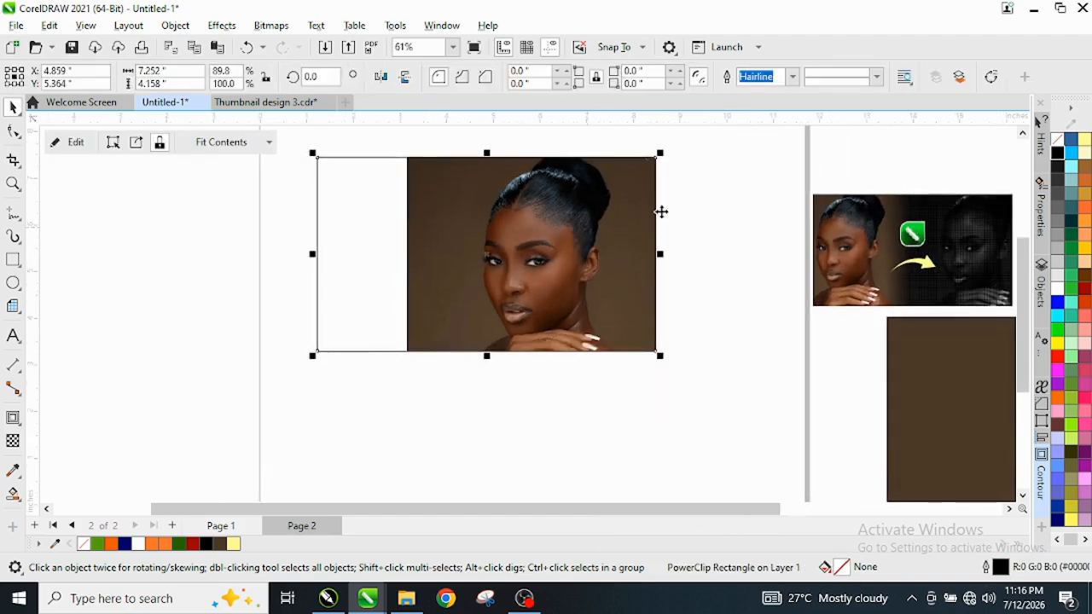
# Step: Edit the PowerClip contents and fade the photo's left edge out with a short horizontal fountain transparency ending at 100
pyautogui.click(674, 209)
pyautogui.click(538, 259)
pyautogui.scroll(1, 473, 254)
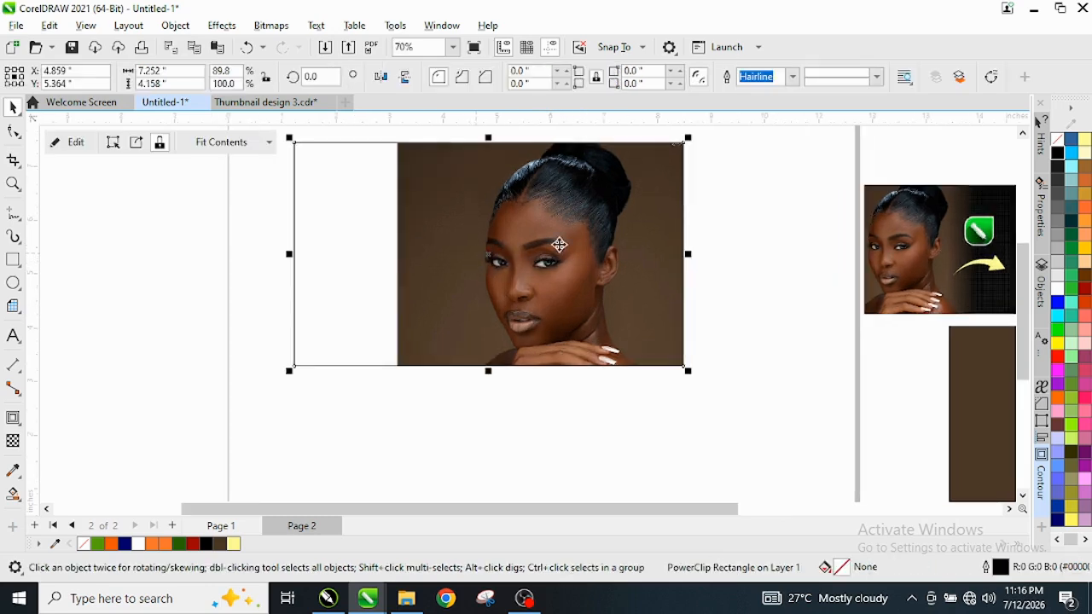
pyautogui.click(71, 142)
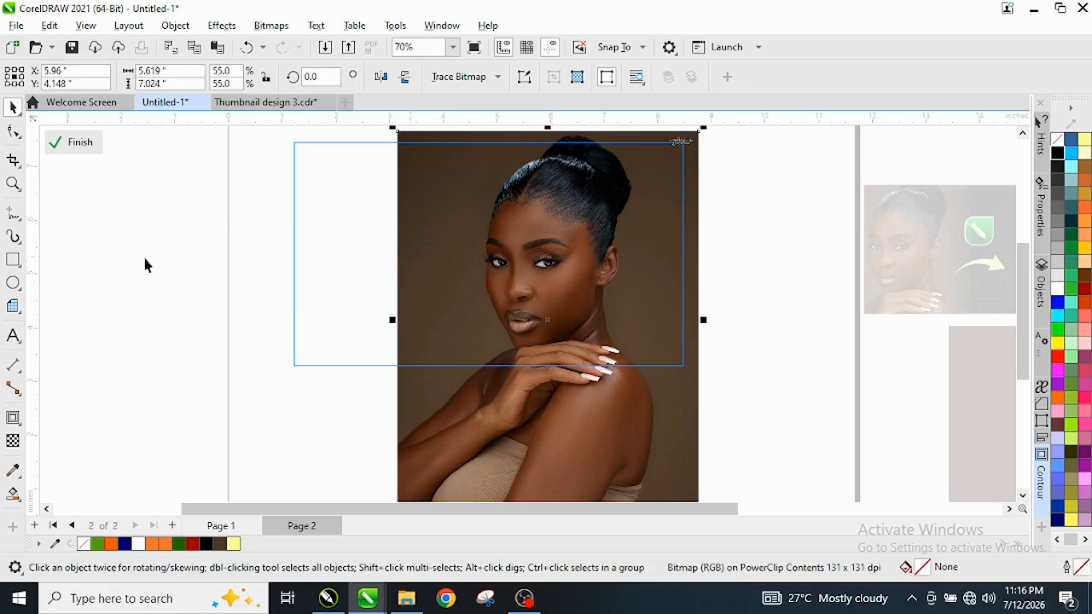
pyautogui.click(12, 440)
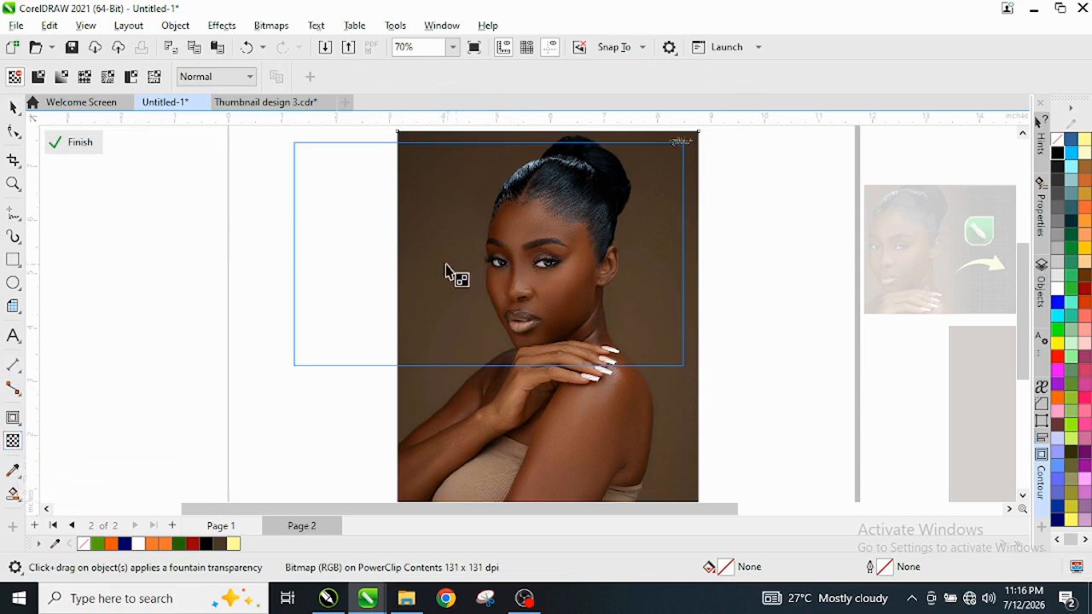
pyautogui.moveTo(431, 263); pyautogui.dragTo(401, 269)
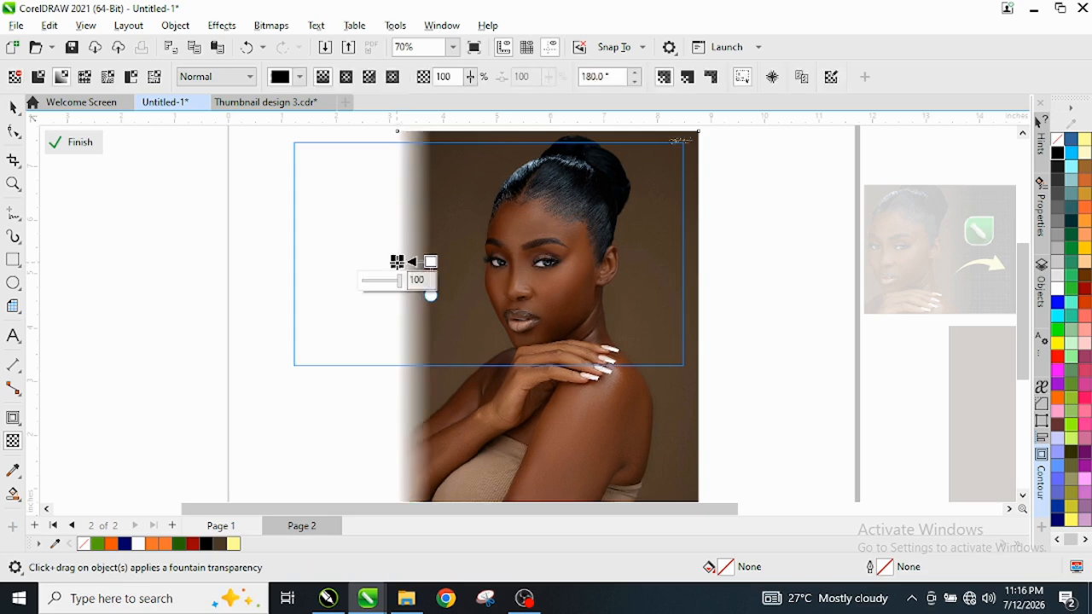
pyautogui.click(90, 146)
pyautogui.click(89, 145)
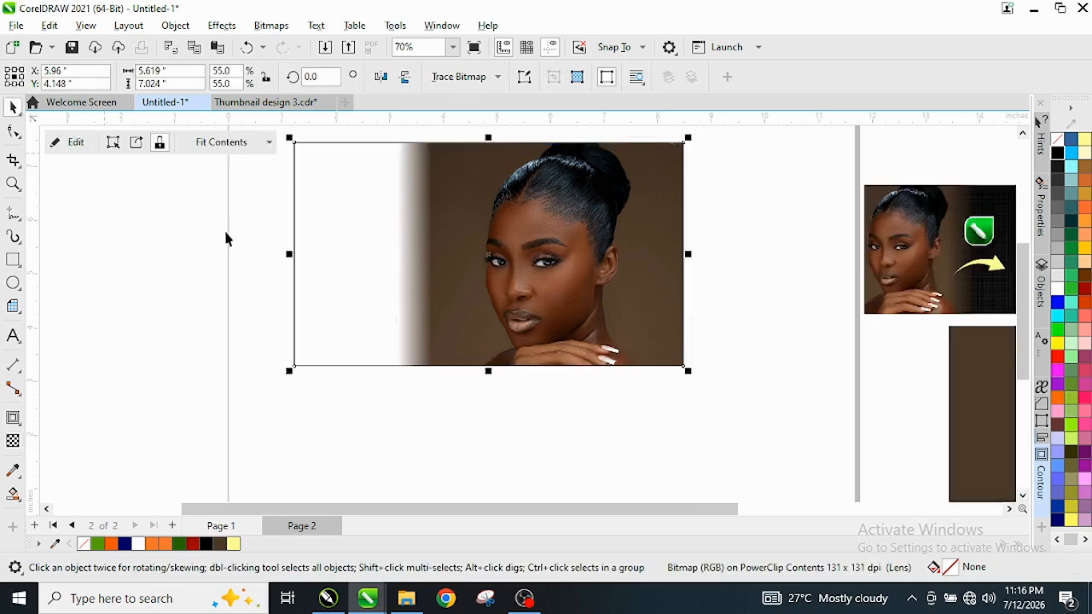
# Step: Fill the PowerClip frame with the brown #4F3C2D sampled from the photo's background and remove the frame's outline
pyautogui.click(13, 472)
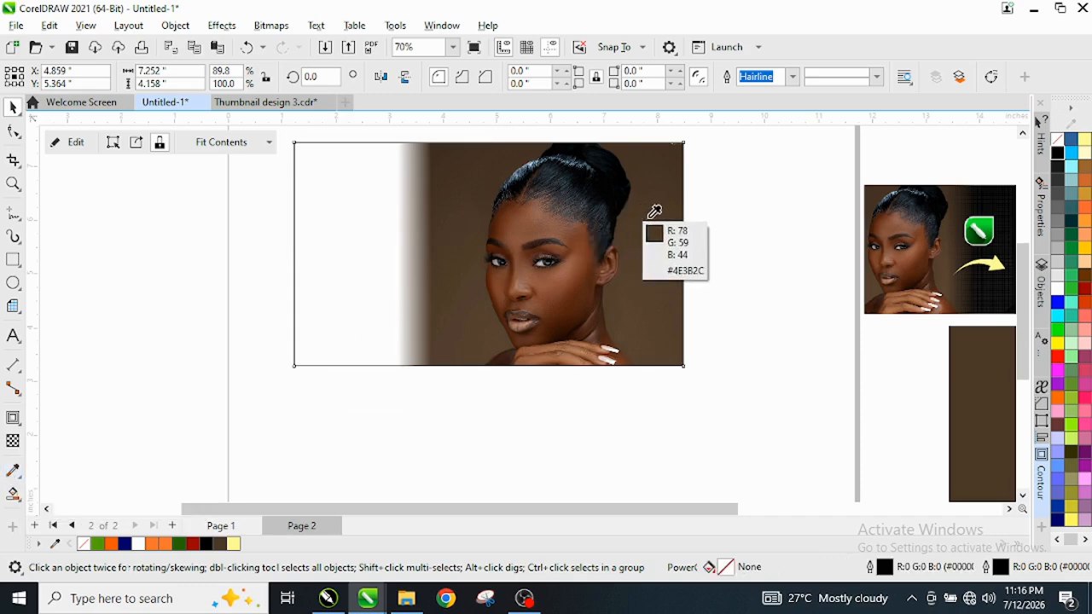
pyautogui.click(651, 218)
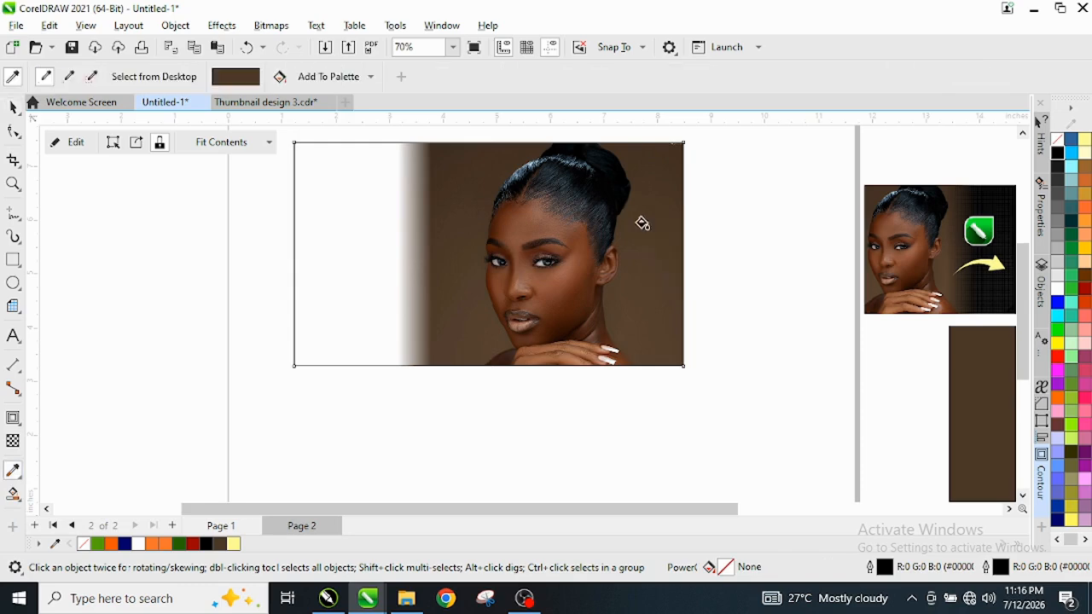
pyautogui.click(324, 274)
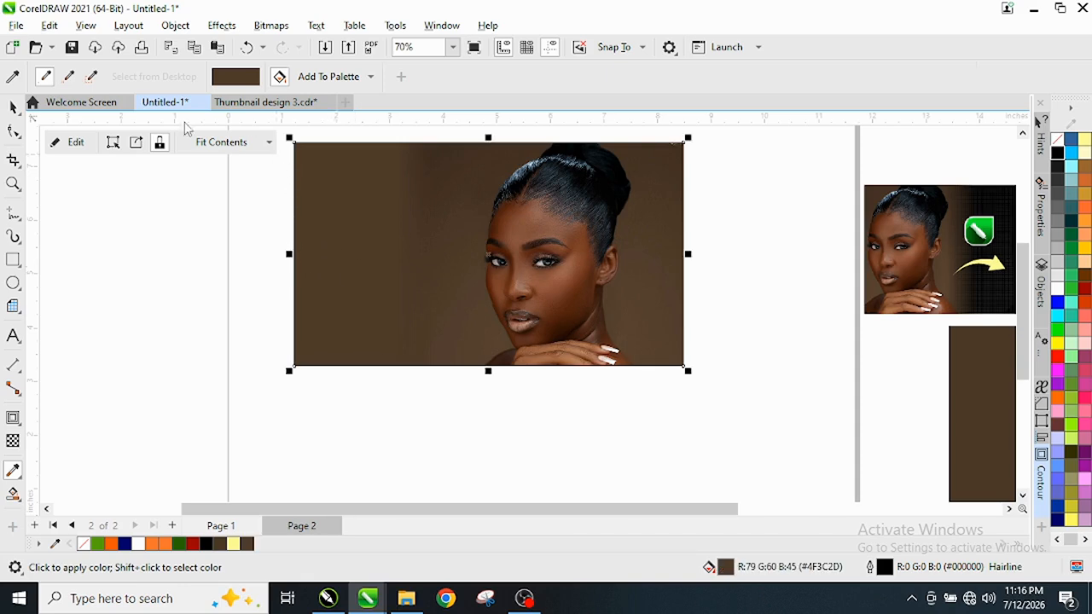
pyautogui.press('space')
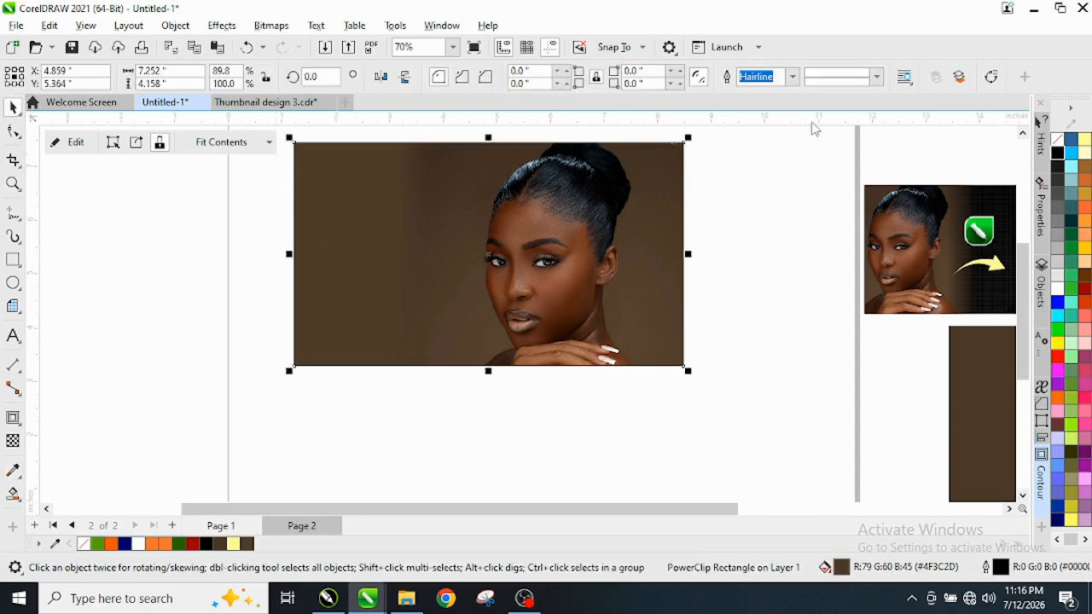
pyautogui.rightClick(1063, 143)
pyautogui.click(1026, 150)
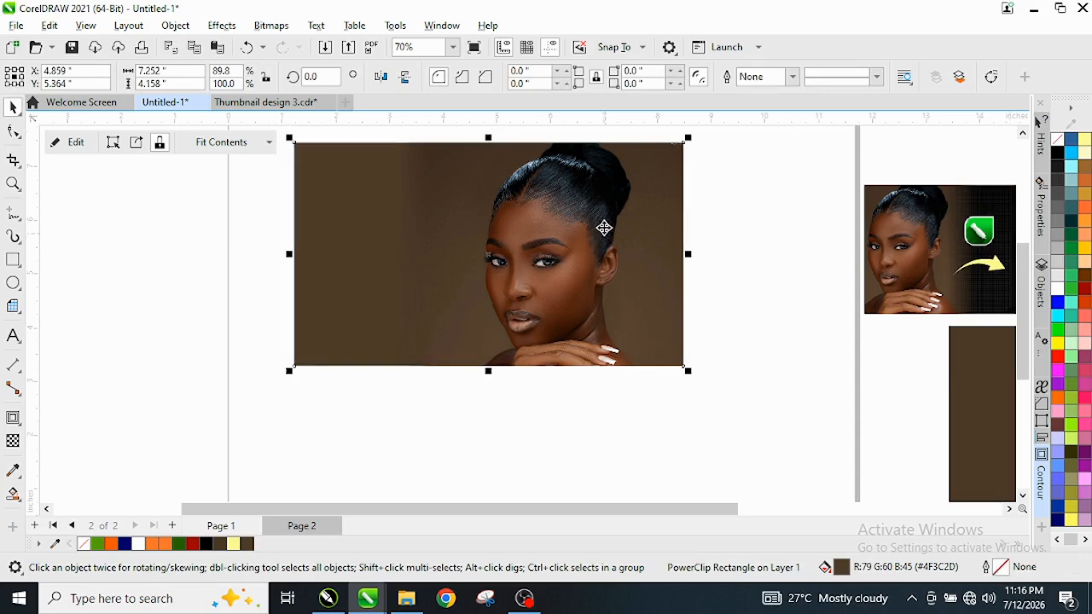
# Step: Move the framed portrait closer to the middle of the page, to about X 5.32 and Y 4.68 inches
pyautogui.moveTo(624, 209); pyautogui.dragTo(648, 262)
pyautogui.scroll(1, 649, 261)
pyautogui.moveTo(566, 293); pyautogui.dragTo(552, 275)
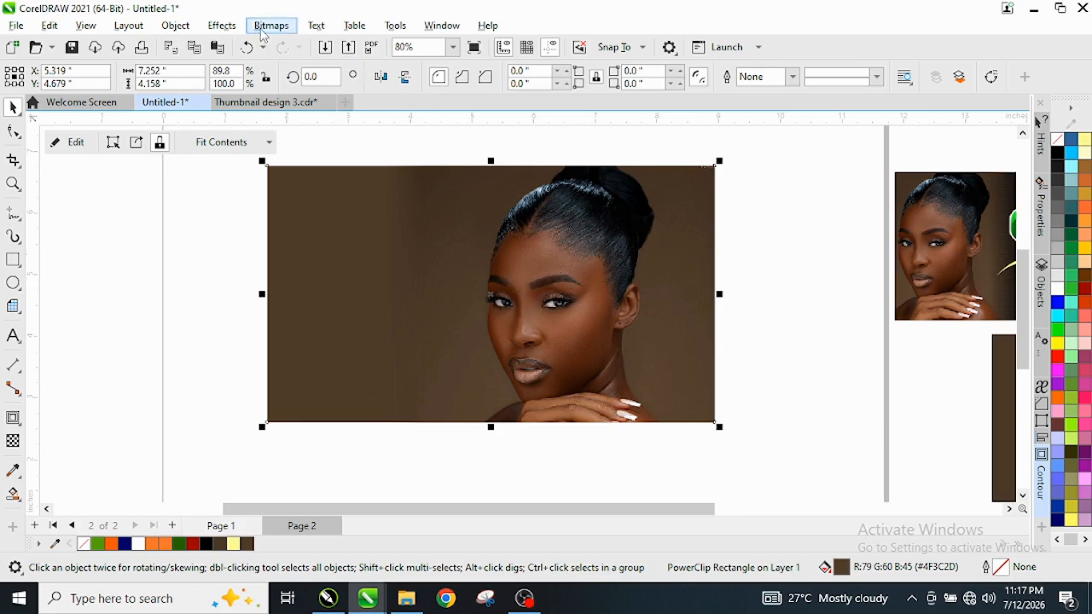
pyautogui.click(229, 29)
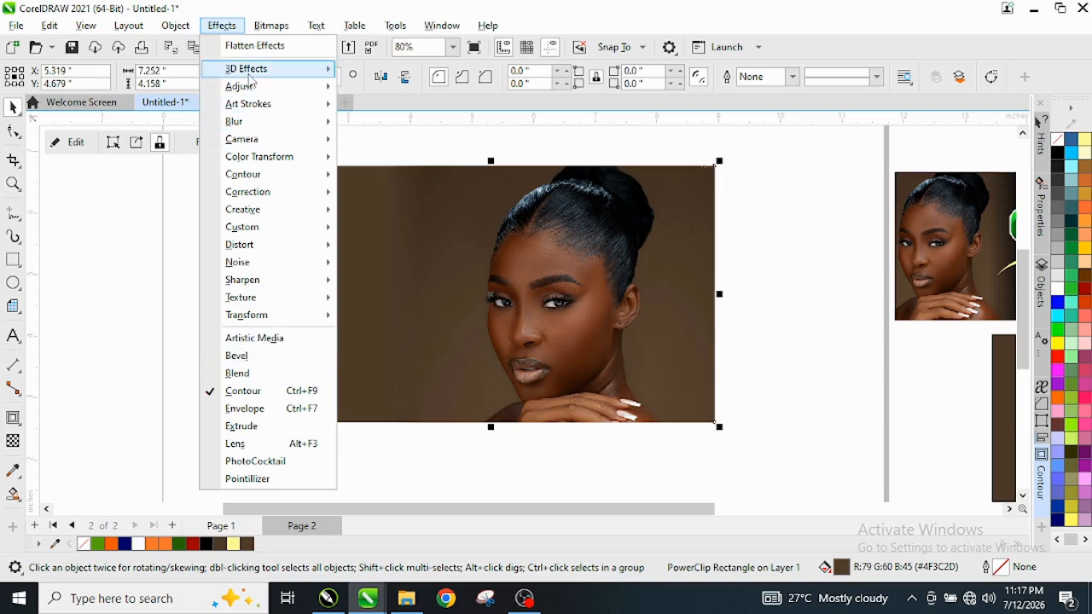
pyautogui.moveTo(258, 89)
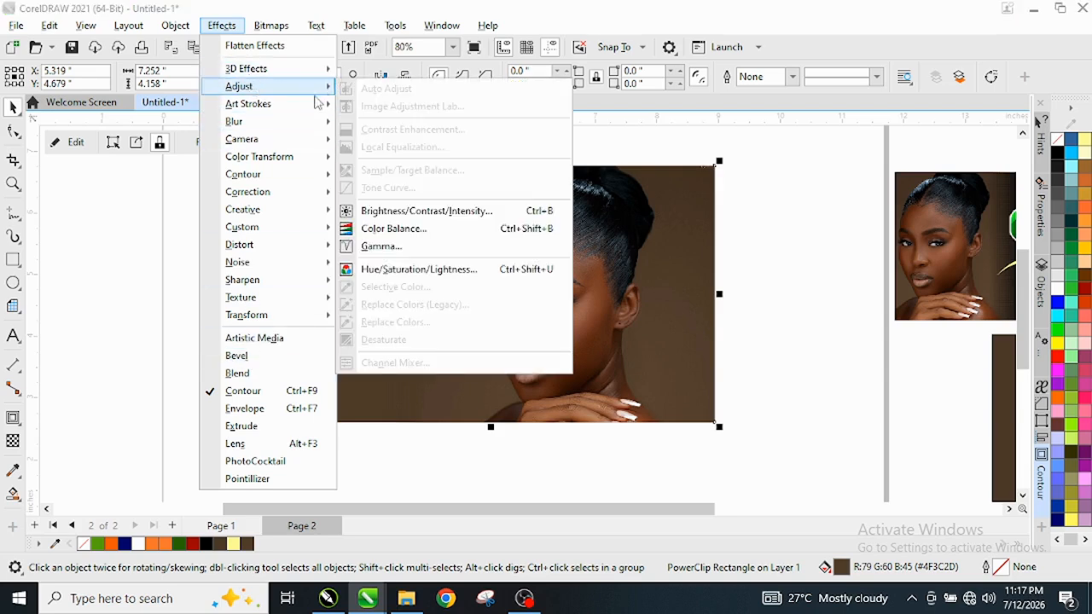
pyautogui.click(633, 279)
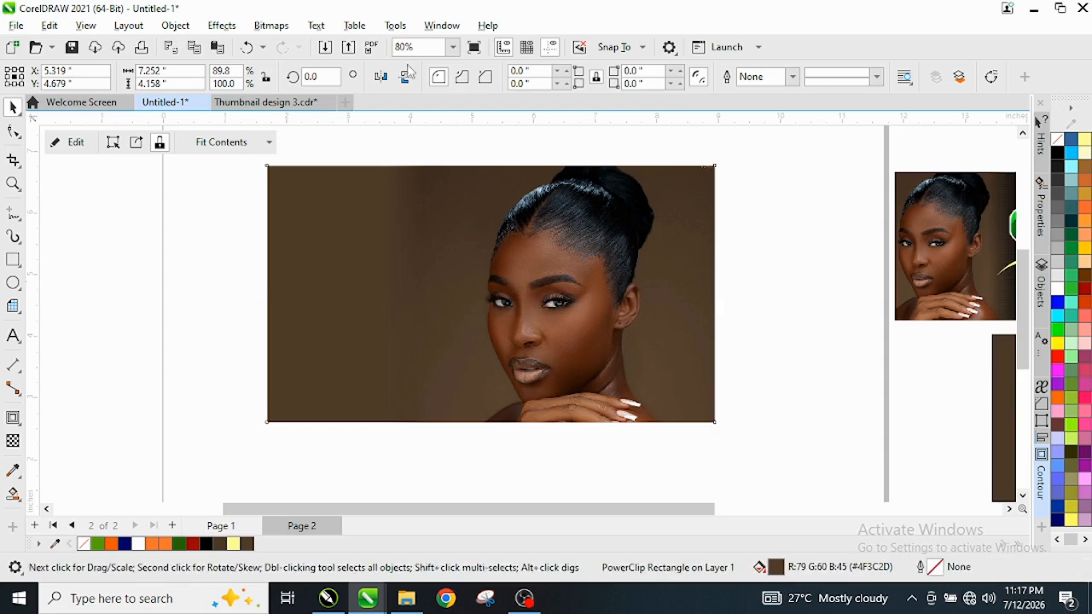
# Step: Convert the framed PowerClip portrait to a 500 dpi bitmap in RGB Color (24-bit) mode
pyautogui.click(269, 25)
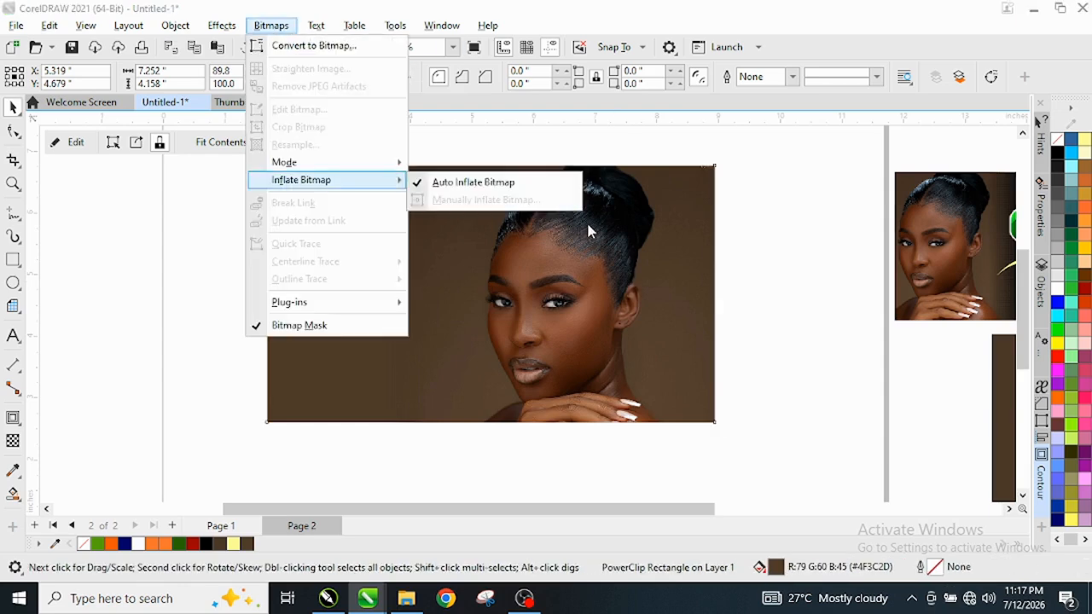
pyautogui.click(580, 224)
pyautogui.click(271, 25)
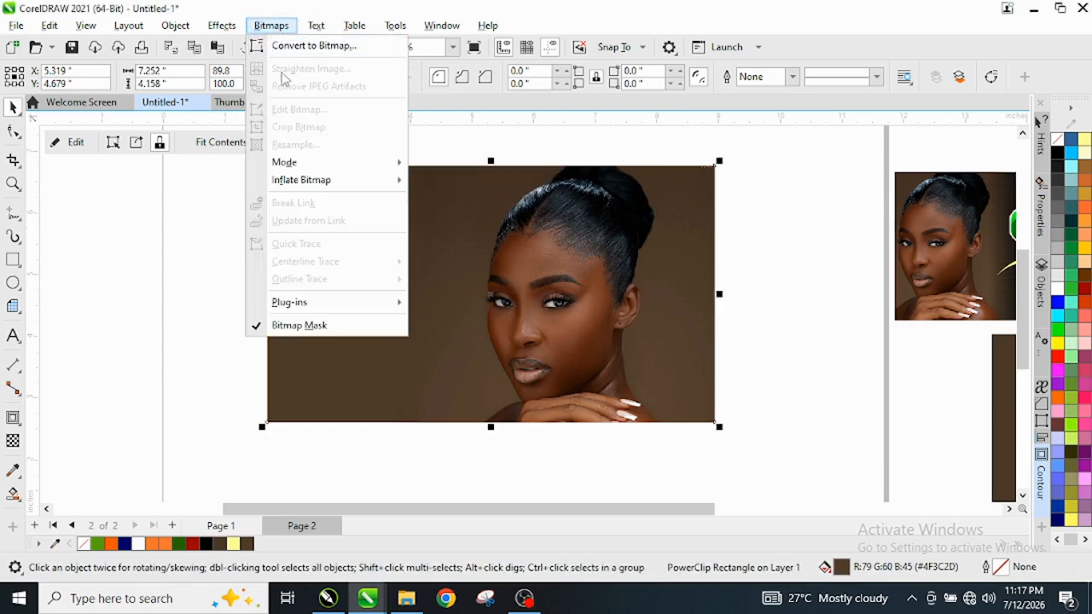
pyautogui.click(313, 44)
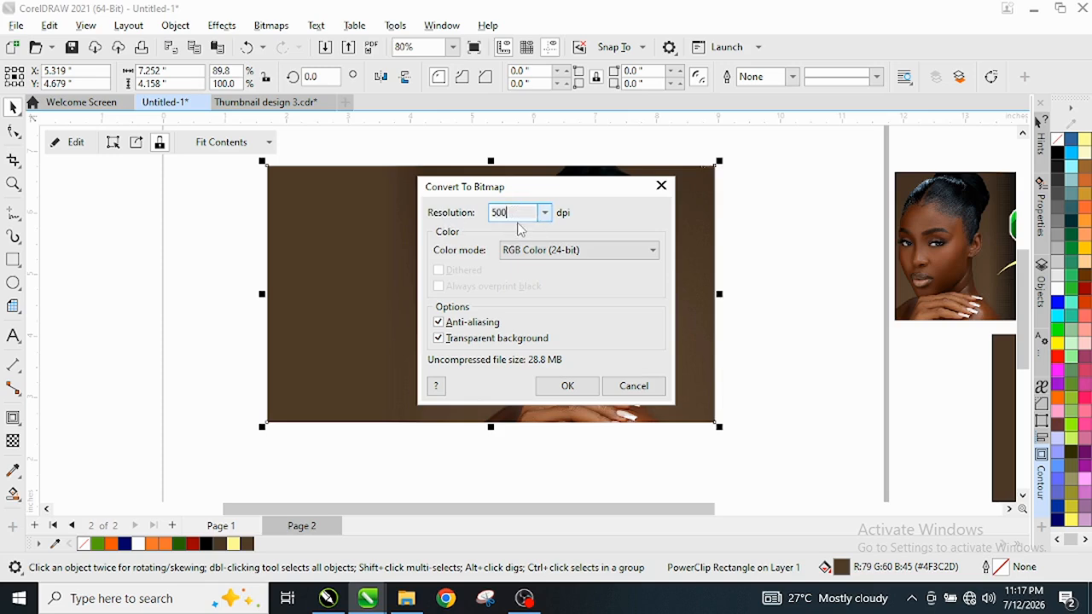
pyautogui.click(610, 253)
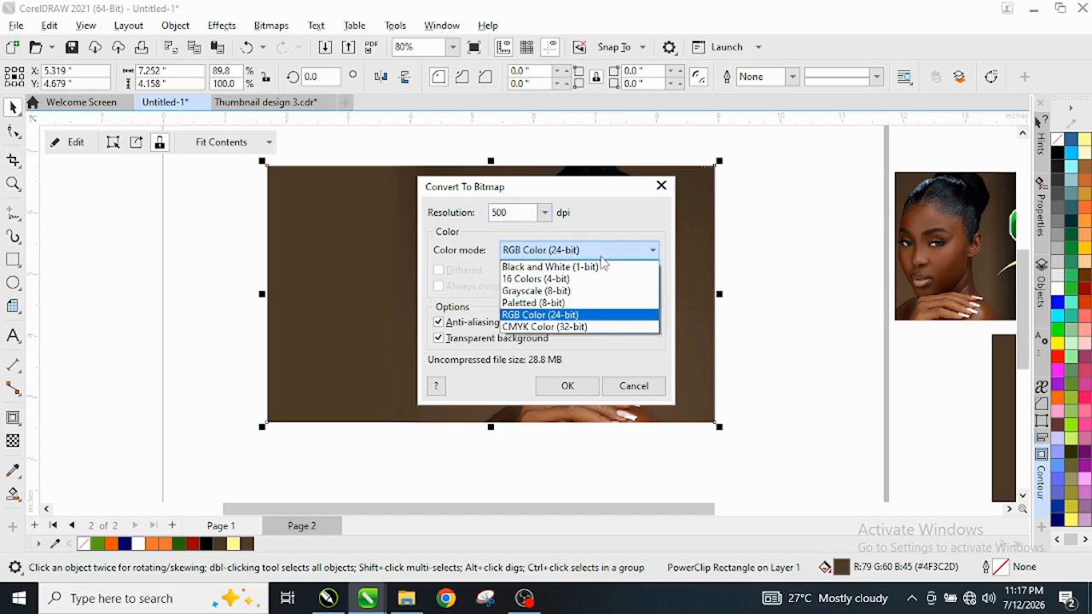
pyautogui.click(536, 315)
pyautogui.click(566, 385)
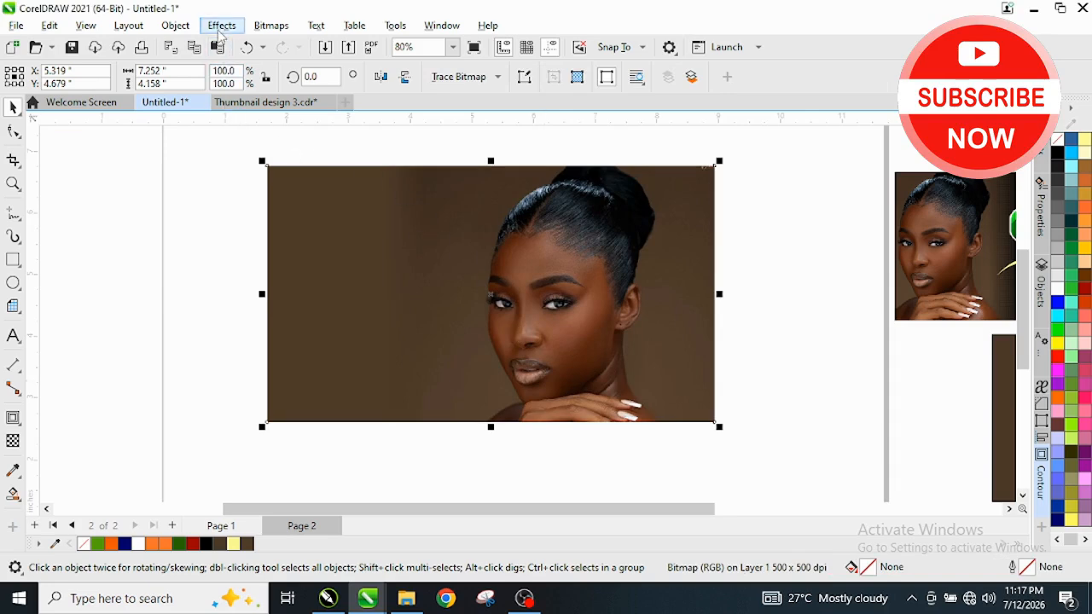
# Step: Desaturate the portrait bitmap
pyautogui.click(221, 26)
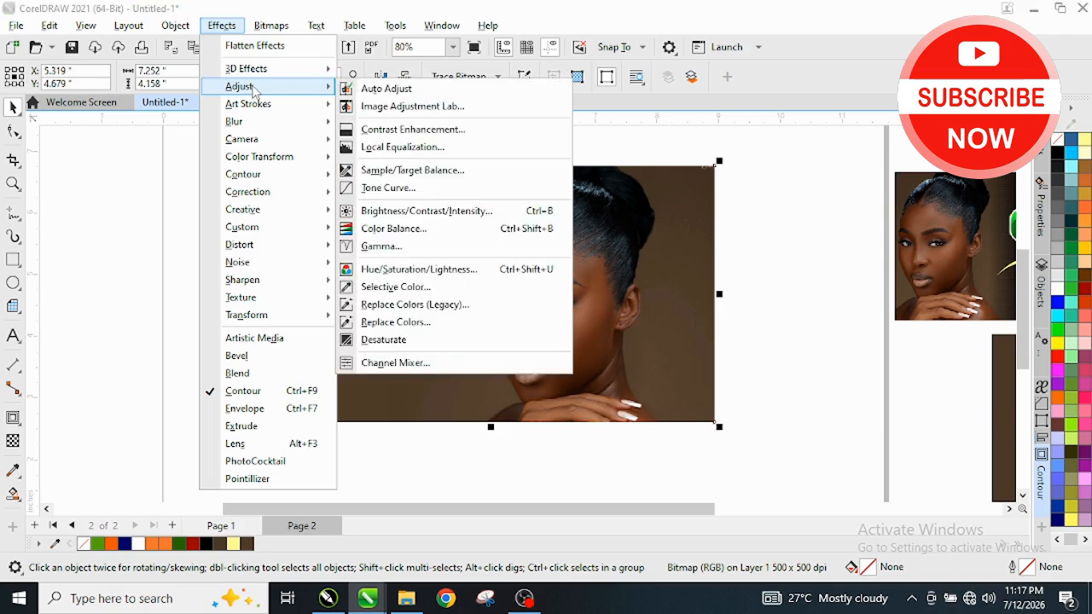
pyautogui.click(402, 341)
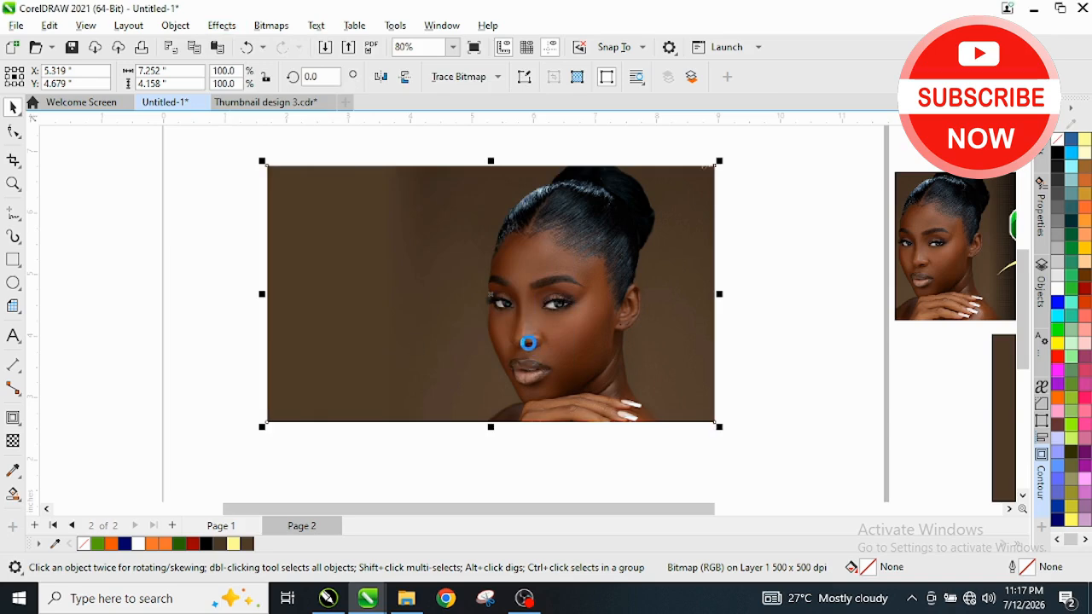
pyautogui.click(740, 260)
pyautogui.click(611, 288)
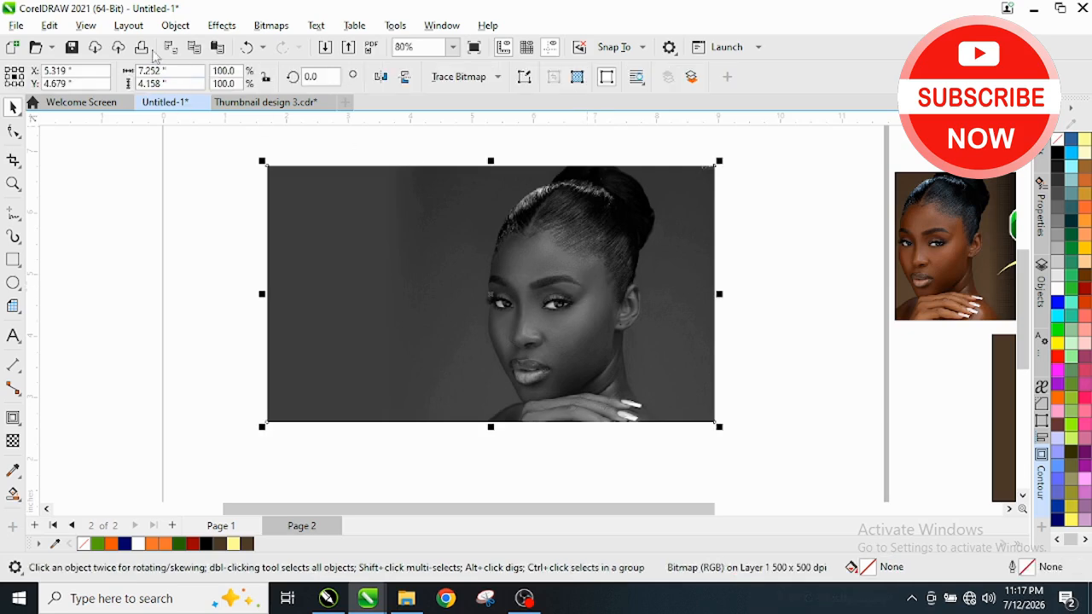
pyautogui.click(225, 27)
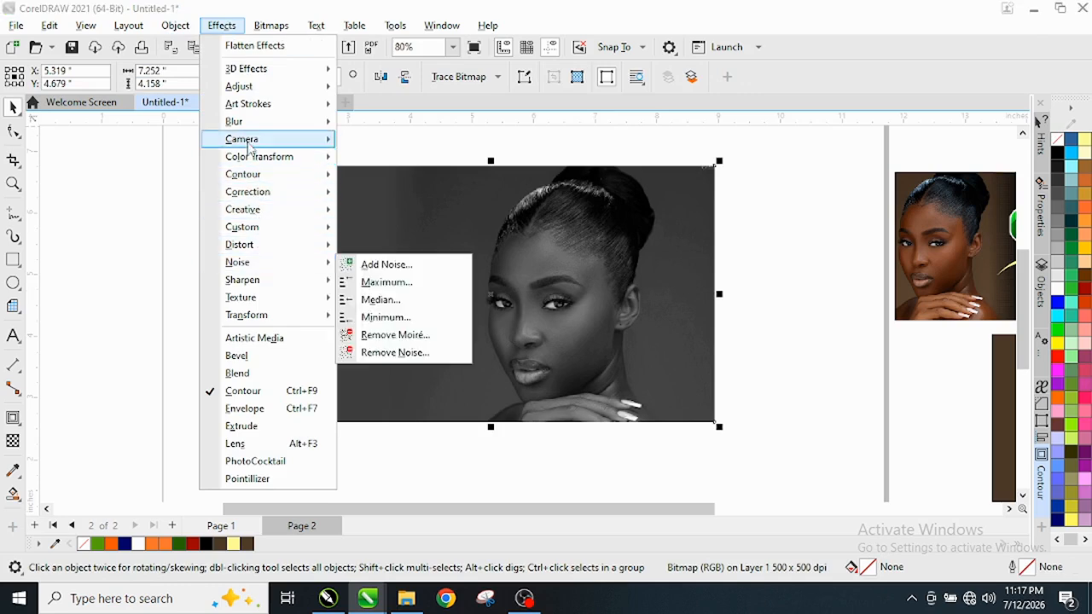
pyautogui.moveTo(261, 92)
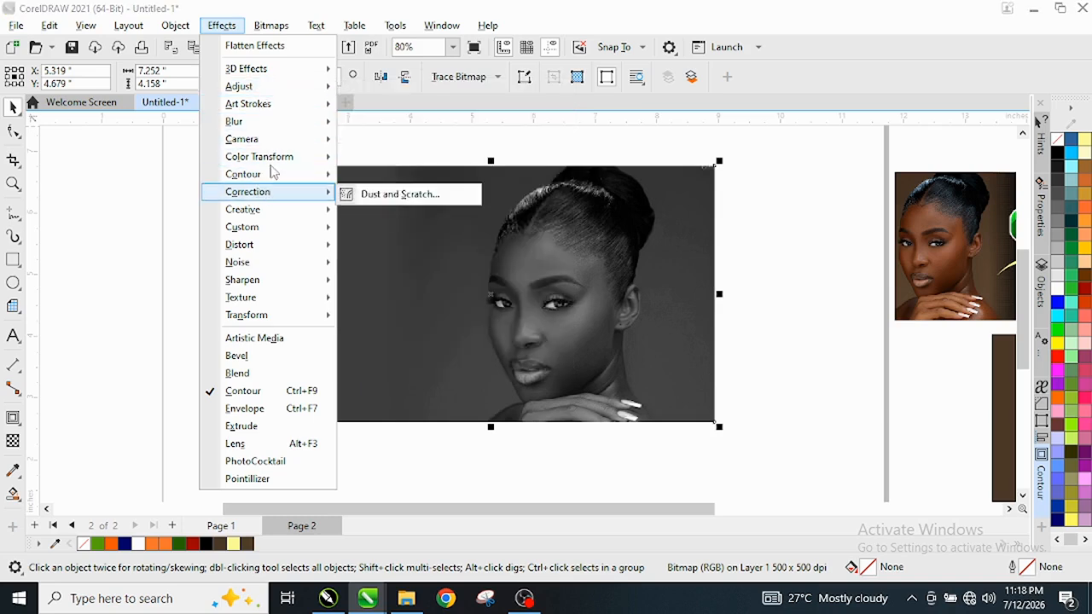
pyautogui.moveTo(272, 162)
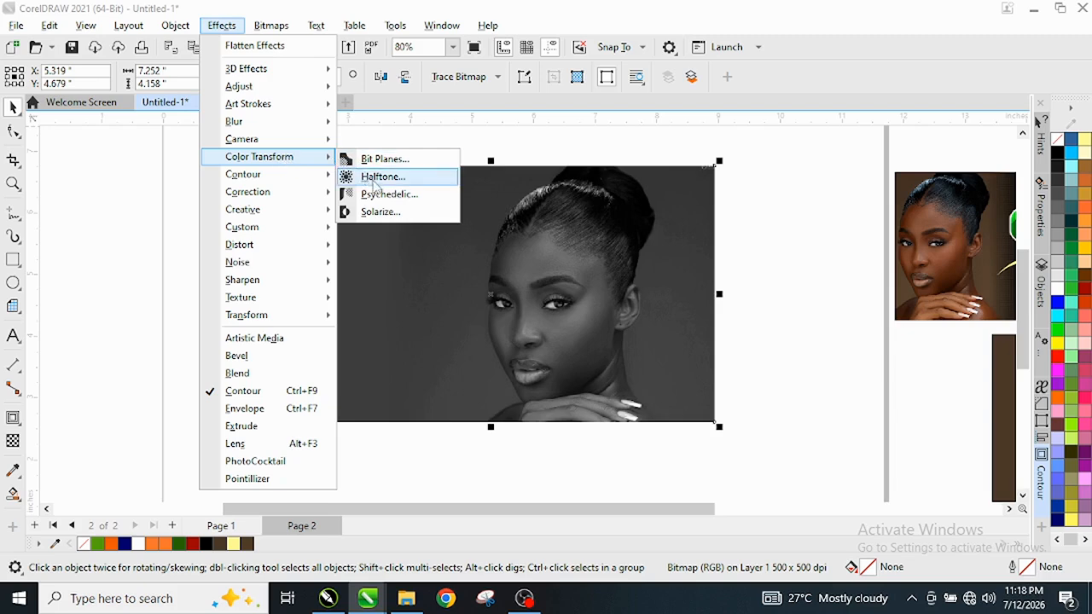
pyautogui.click(421, 184)
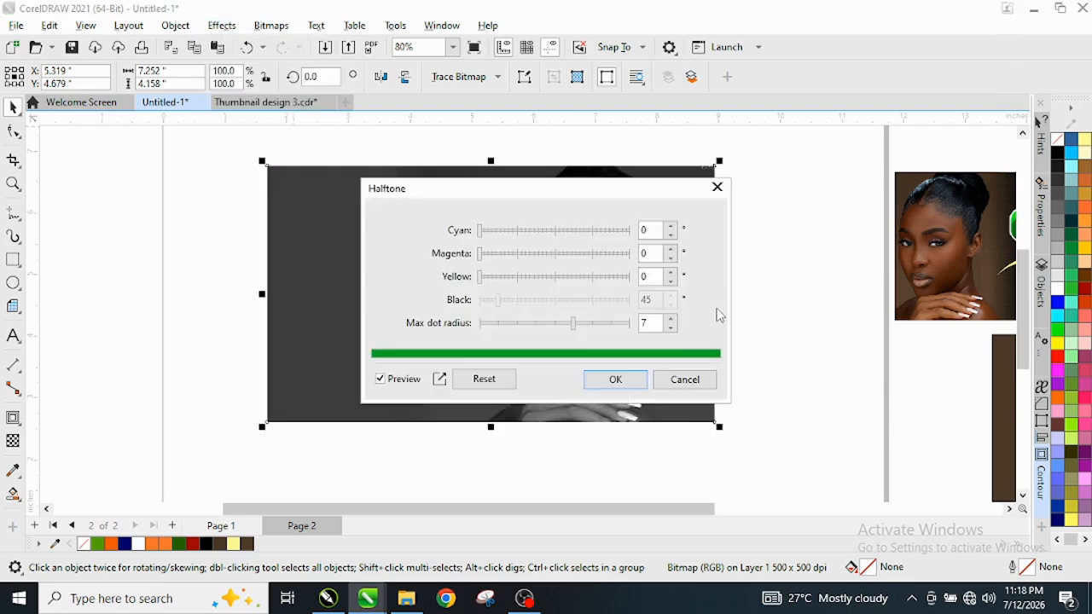
pyautogui.moveTo(575, 194); pyautogui.dragTo(811, 154)
pyautogui.moveTo(777, 195); pyautogui.dragTo(780, 216)
pyautogui.click(760, 239)
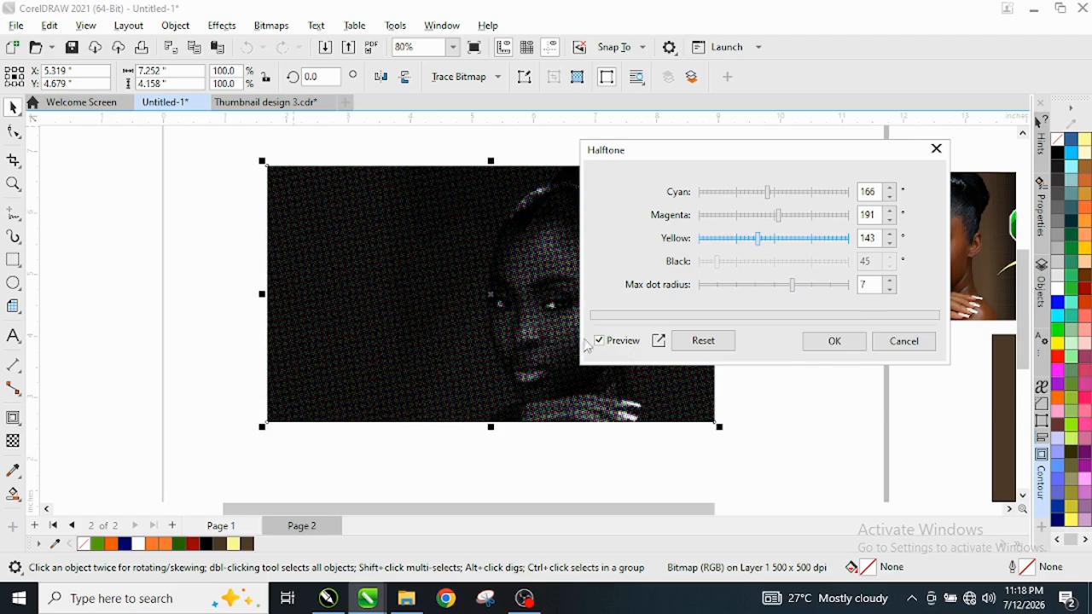
pyautogui.click(885, 346)
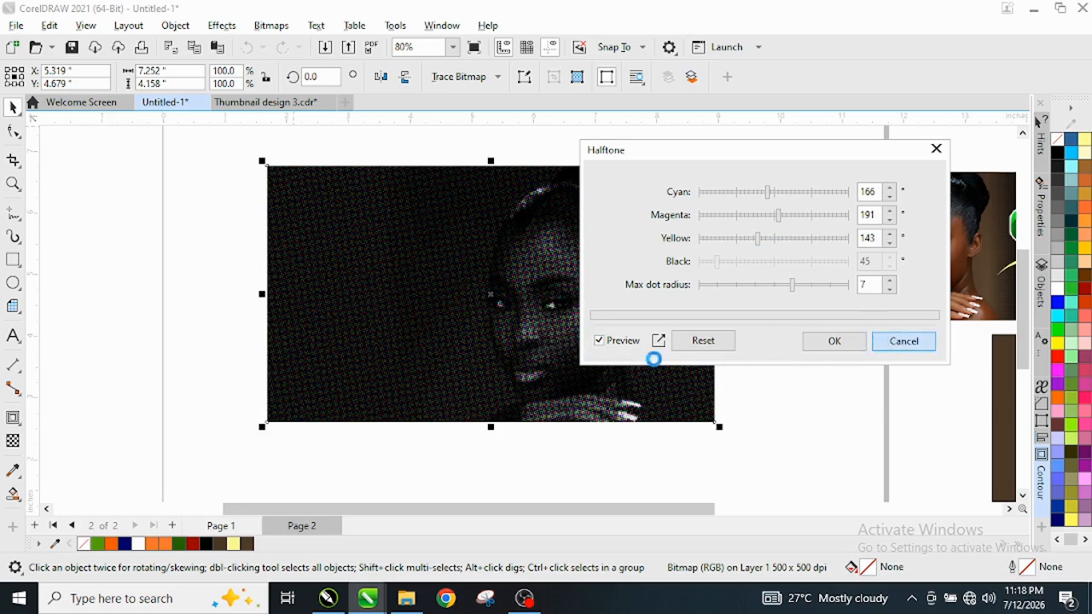
# Step: Open the Halftone settings for the desaturated portrait with its face uncovered for previewing
pyautogui.scroll(1, 675, 287)
pyautogui.scroll(2, 681, 284)
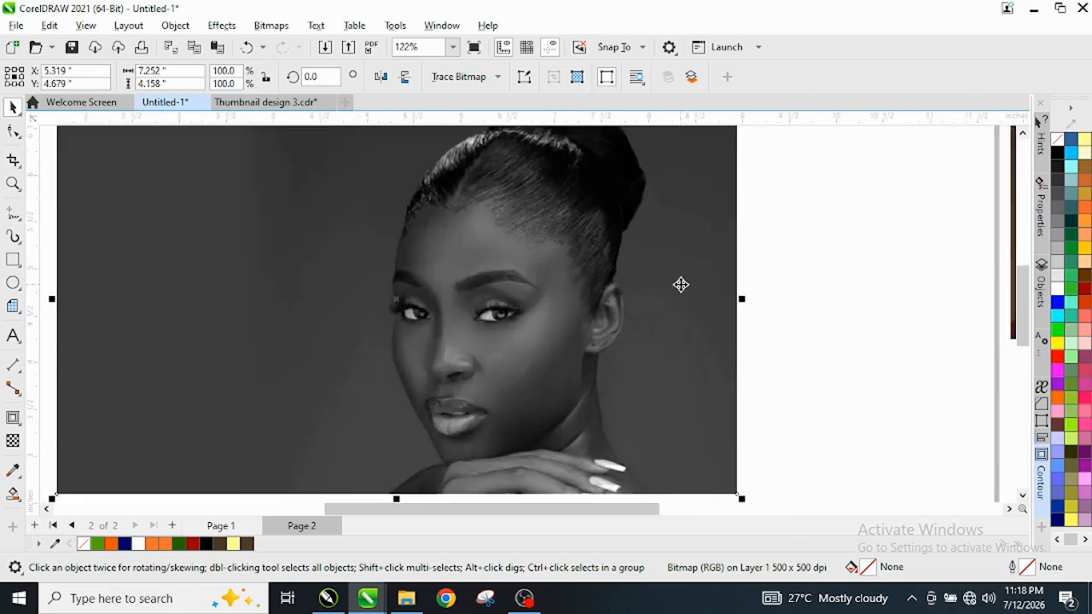
pyautogui.click(222, 24)
pyautogui.moveTo(280, 87)
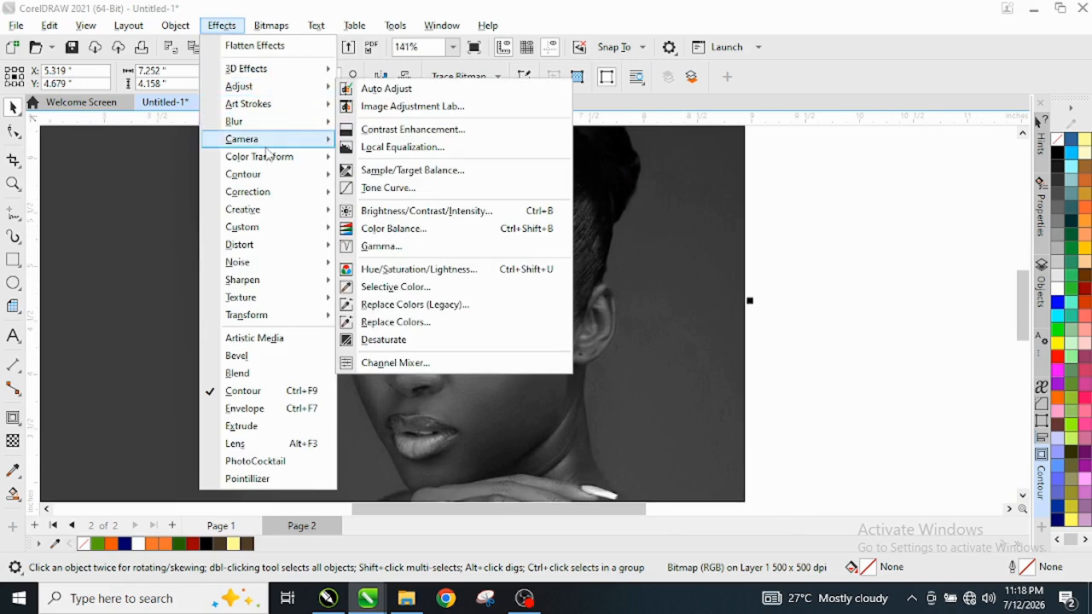
pyautogui.moveTo(269, 159)
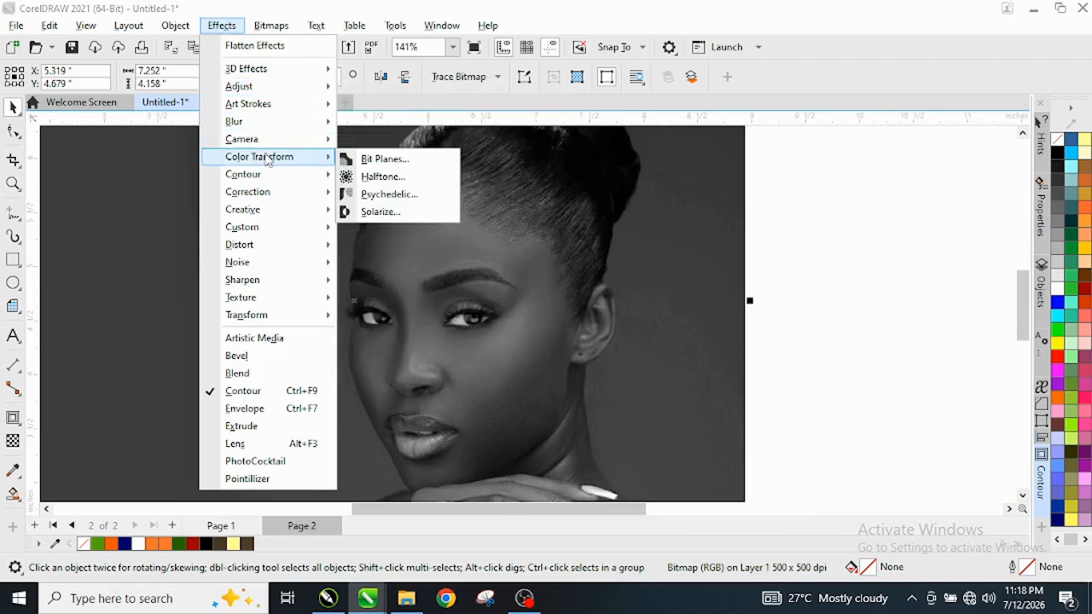
pyautogui.click(384, 177)
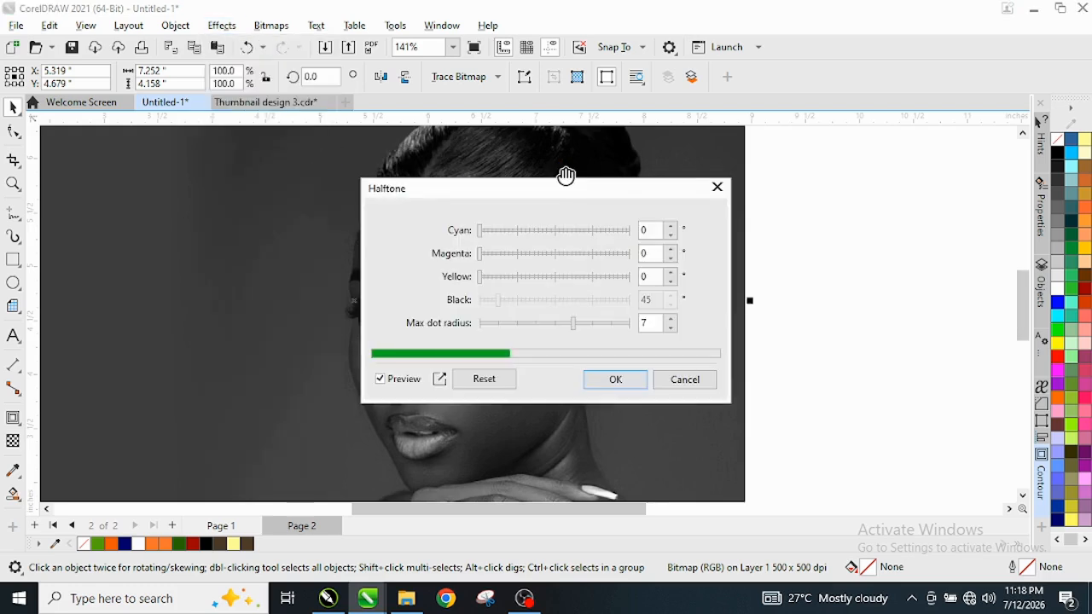
pyautogui.moveTo(555, 195); pyautogui.dragTo(800, 210)
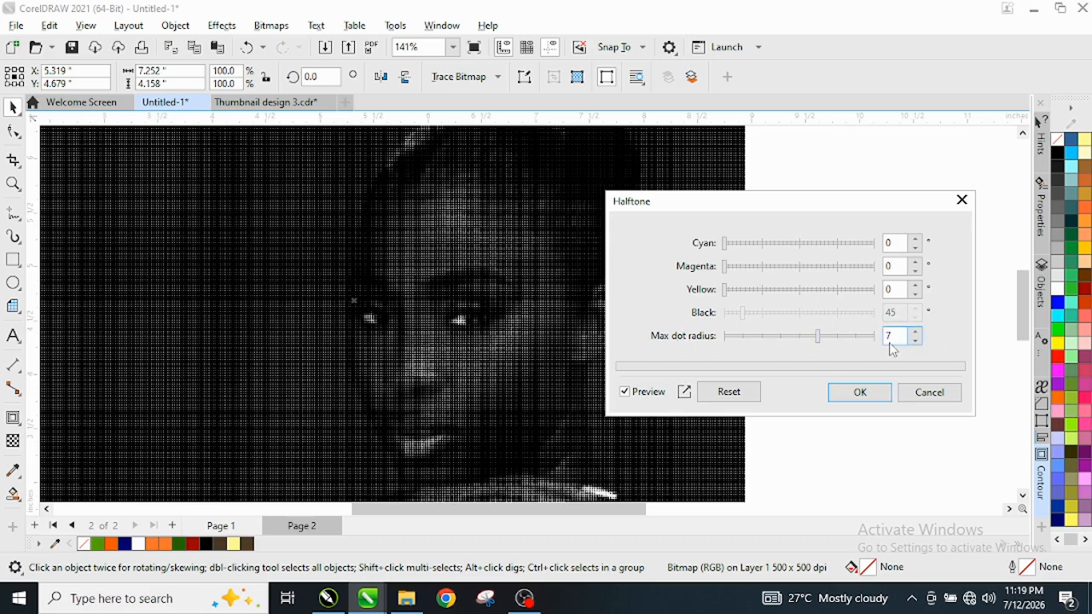
# Step: Try Halftone angles of 197 for cyan, 229 for magenta and 227 for yellow, and return all three to 0
pyautogui.click(809, 245)
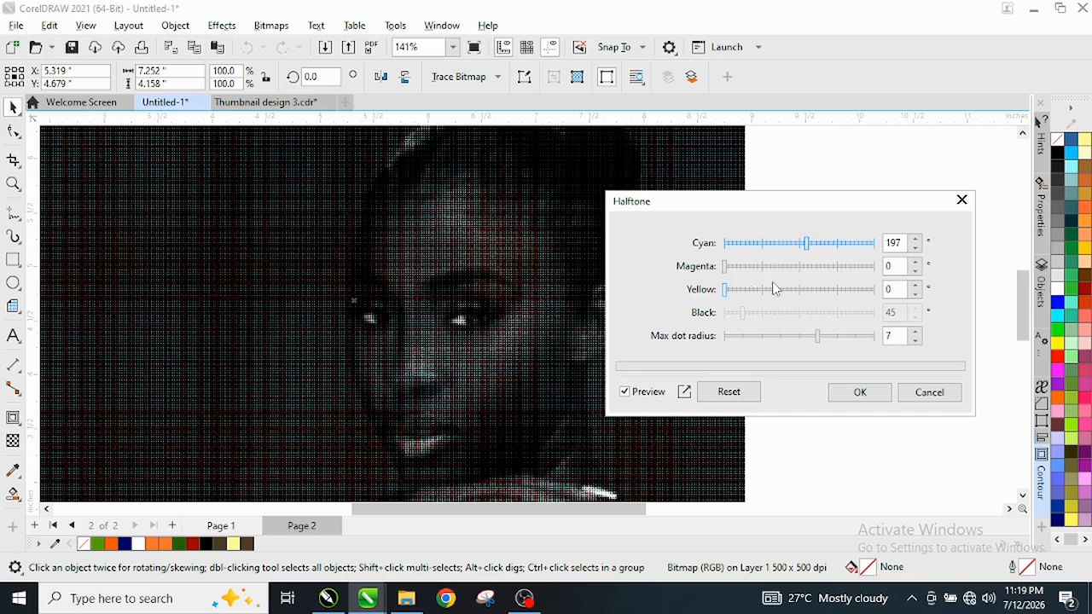
pyautogui.click(820, 267)
pyautogui.click(818, 291)
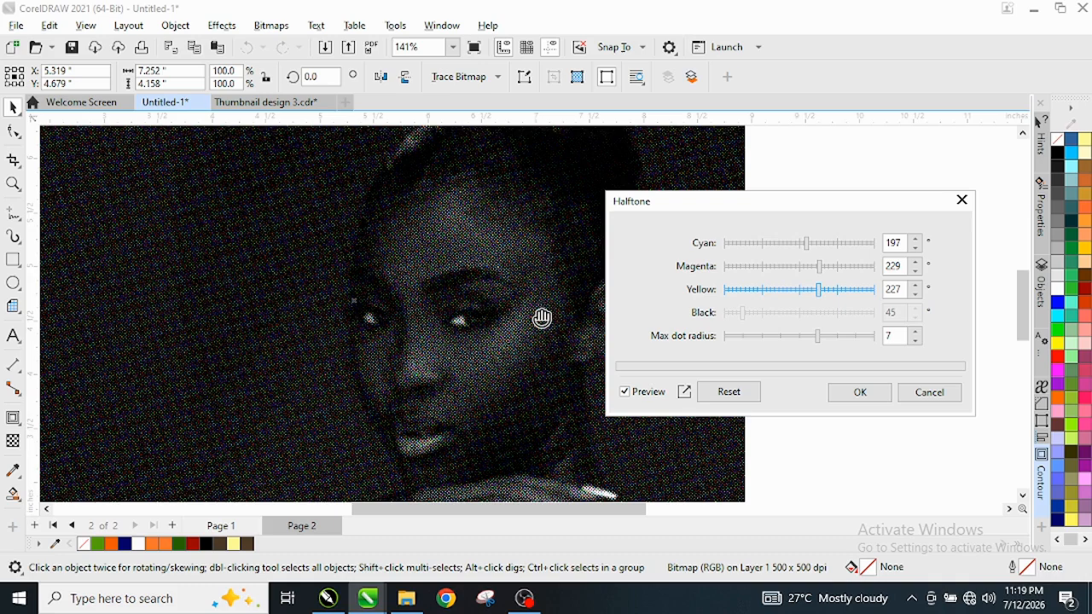
pyautogui.moveTo(821, 290); pyautogui.dragTo(683, 300)
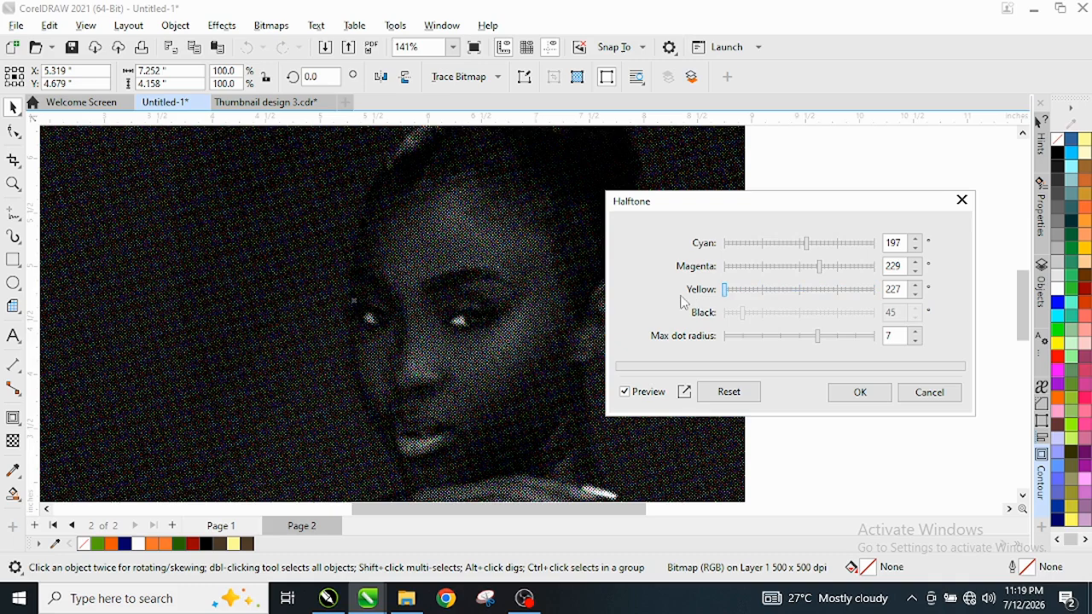
pyautogui.moveTo(821, 266); pyautogui.dragTo(743, 276)
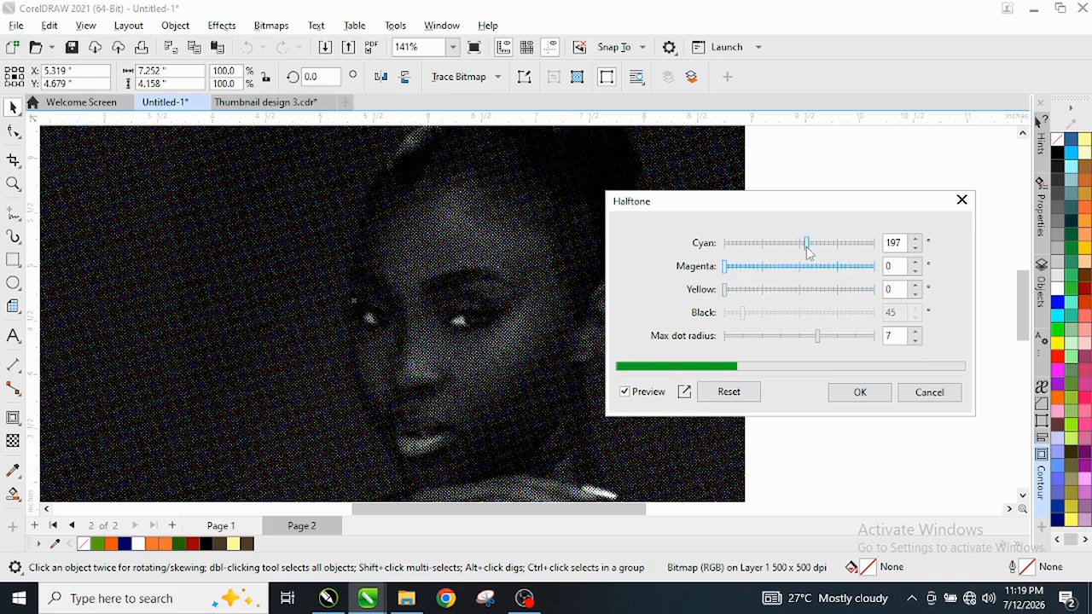
pyautogui.moveTo(806, 245); pyautogui.dragTo(716, 249)
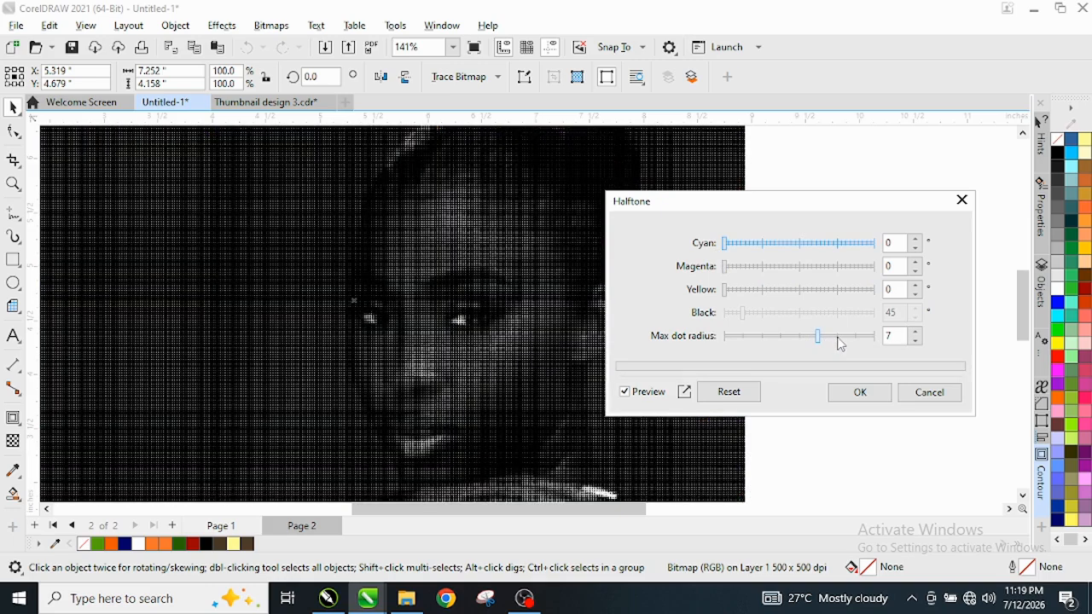
# Step: Apply the Halftone effect with a max dot radius of 7 and the cyan, magenta and yellow angles at 0
pyautogui.moveTo(841, 343)
pyautogui.mouseDown()
pyautogui.moveTo(874, 345)
pyautogui.moveTo(860, 344)
pyautogui.mouseUp()
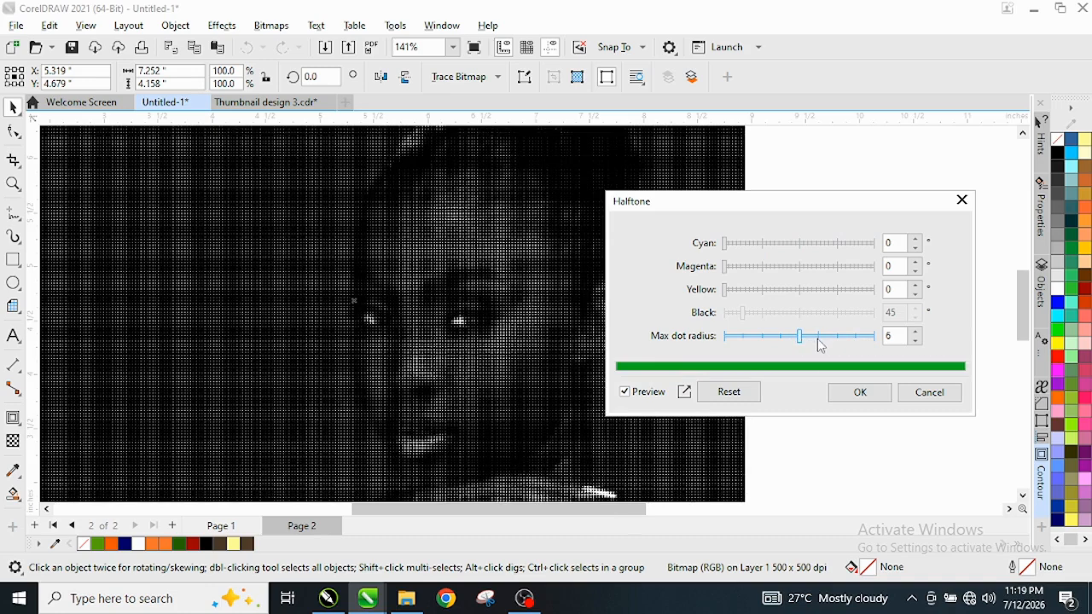
pyautogui.click(822, 343)
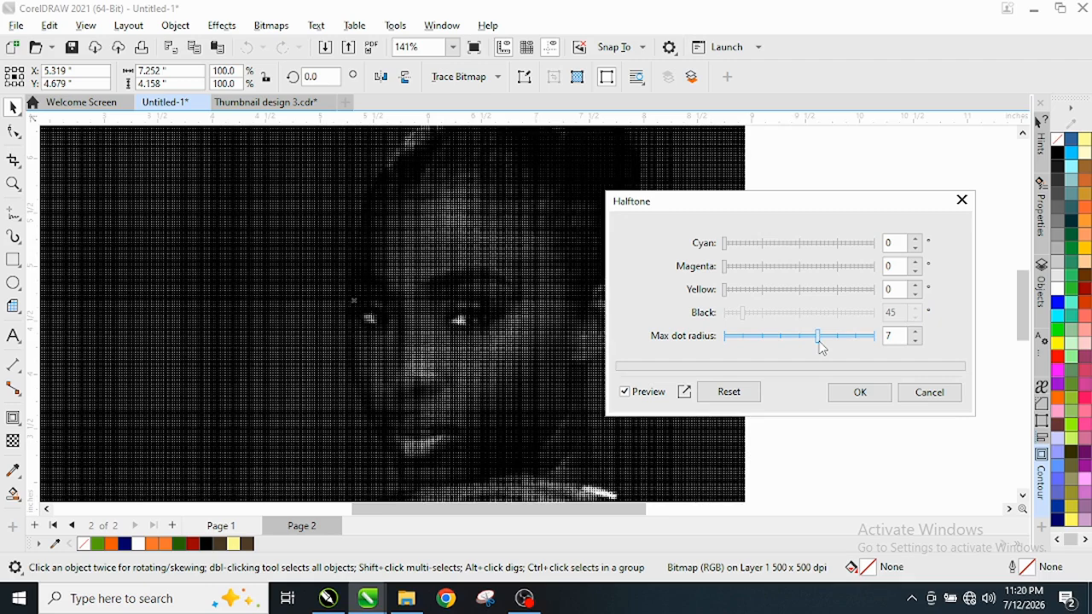
pyautogui.click(862, 341)
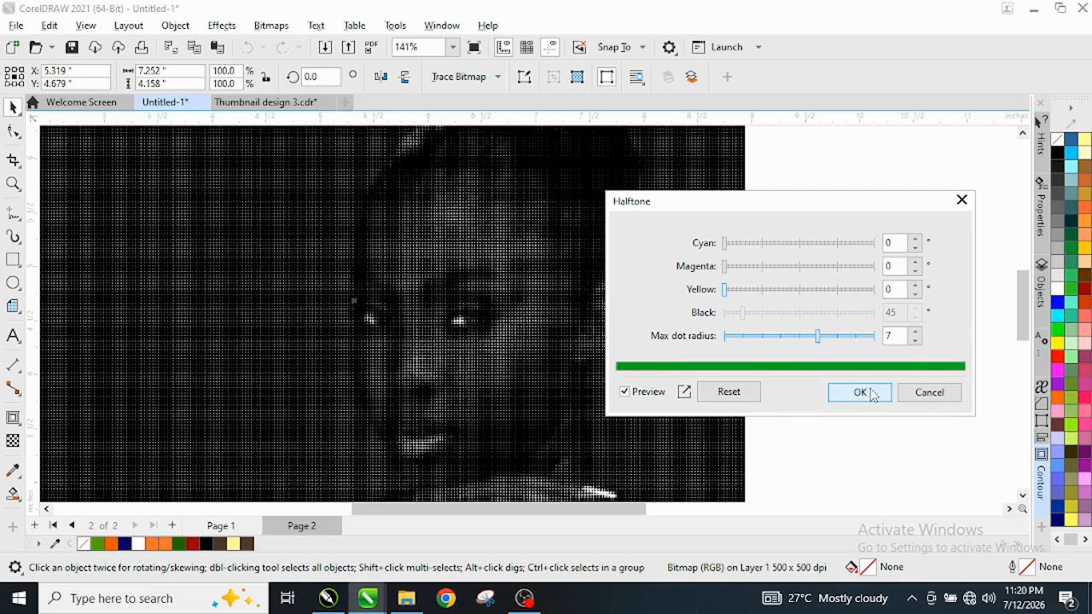
pyautogui.click(860, 393)
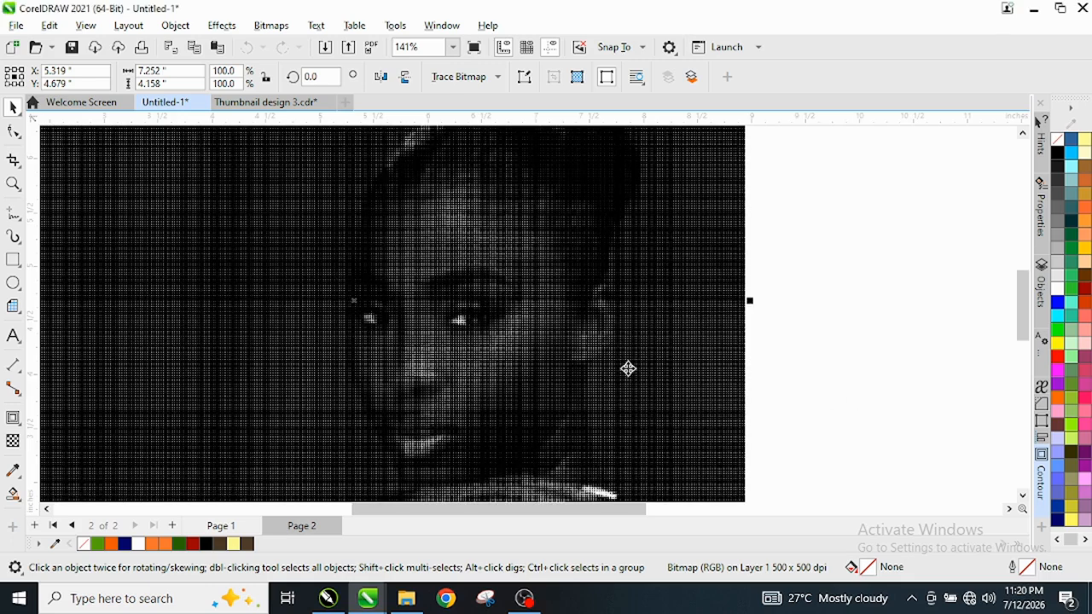
# Step: Move the full-colour framed portrait from beside the page to overlap the left part of the halftone bitmap
pyautogui.scroll(-2, 572, 305)
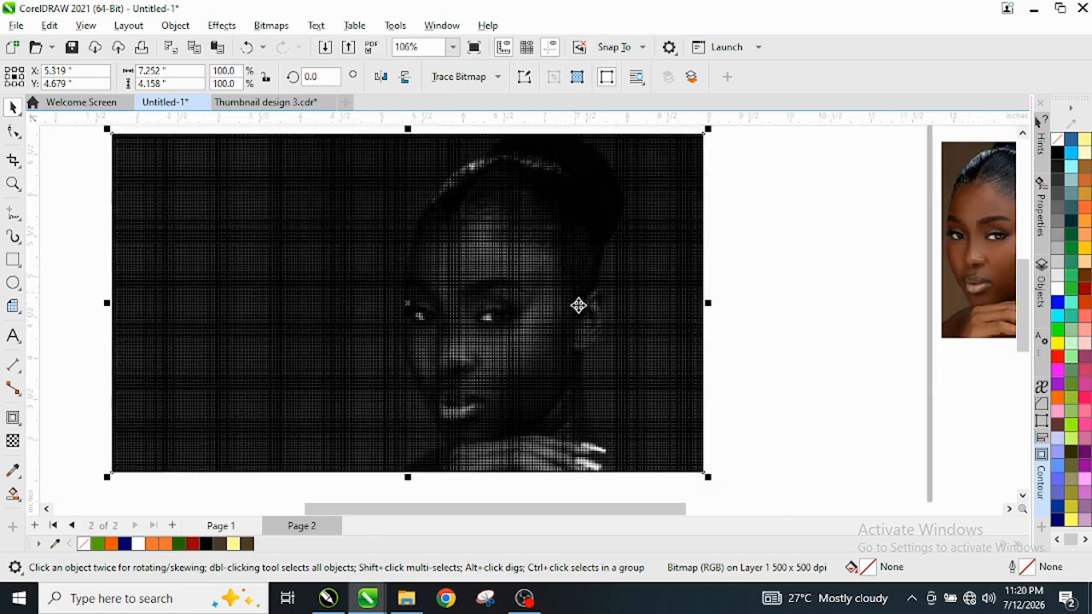
pyautogui.scroll(-1, 548, 353)
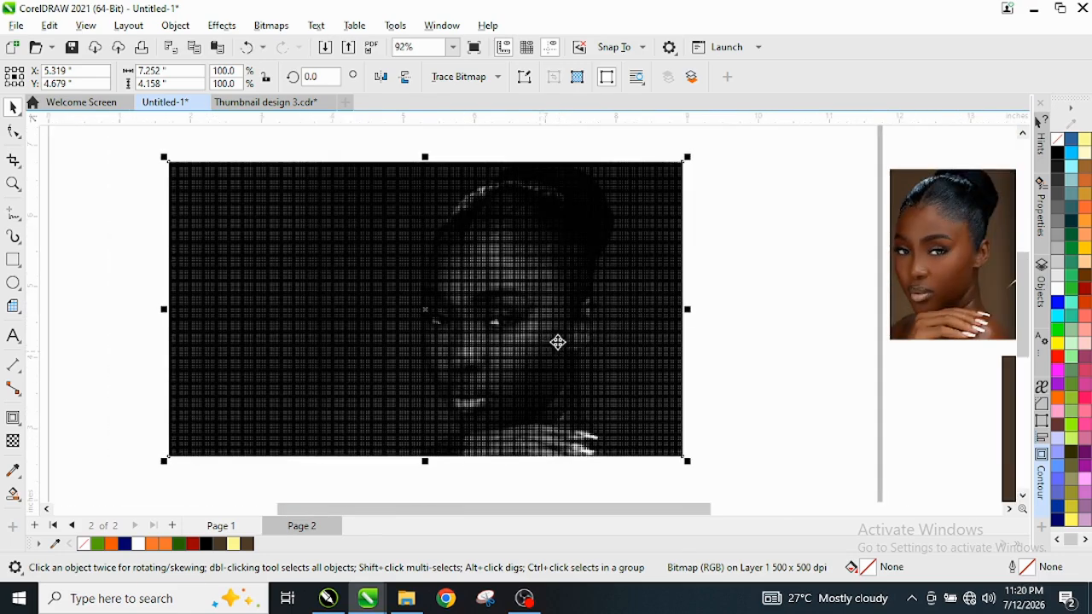
pyautogui.scroll(2, 600, 330)
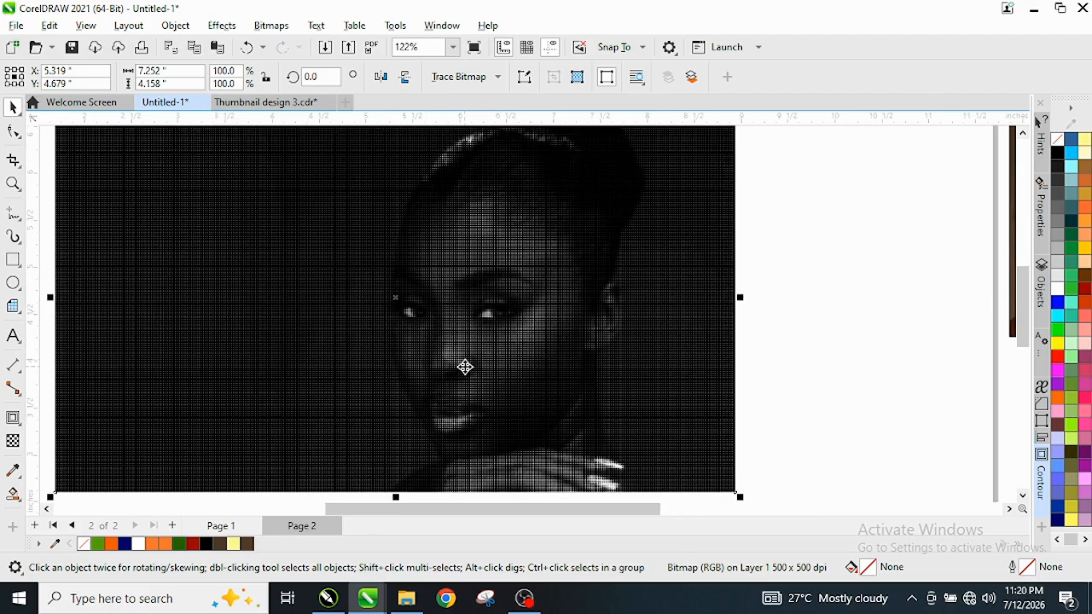
pyautogui.scroll(1, 512, 322)
pyautogui.scroll(-2, 519, 325)
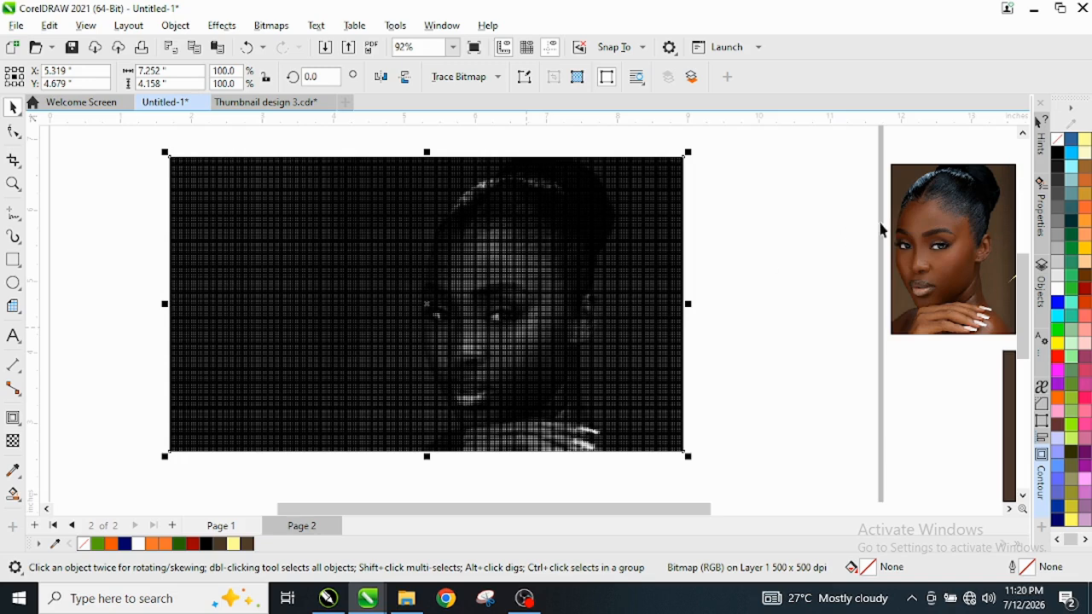
pyautogui.click(934, 244)
pyautogui.moveTo(934, 245); pyautogui.dragTo(888, 217)
pyautogui.moveTo(1004, 389); pyautogui.dragTo(207, 385)
pyautogui.scroll(-3, 491, 286)
pyautogui.moveTo(537, 395); pyautogui.dragTo(393, 325)
pyautogui.scroll(1, 424, 305)
# Step: Delete the slightly offset duplicate of the full-colour framed portrait
pyautogui.click(224, 366)
pyautogui.moveTo(225, 366)
pyautogui.mouseDown()
pyautogui.moveTo(261, 361)
pyautogui.moveTo(221, 362)
pyautogui.mouseUp()
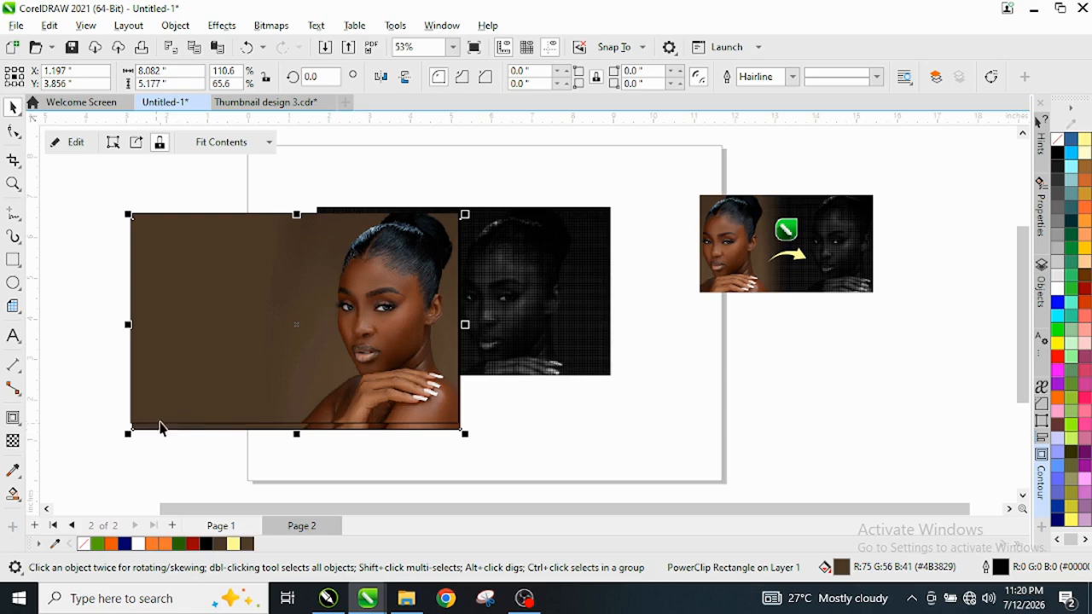
pyautogui.press('Delete')
pyautogui.scroll(1, 393, 287)
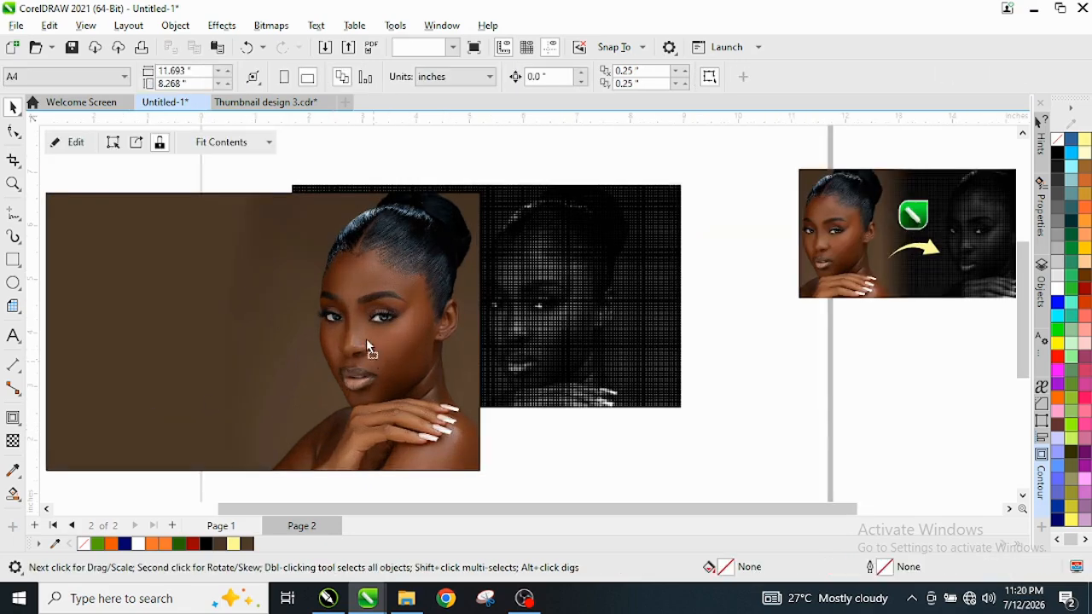
# Step: Move the remaining colour portrait to about X 0.77 and Y 4.49 inches, clear of the face in the halftone bitmap
pyautogui.click(366, 338)
pyautogui.scroll(2, 565, 298)
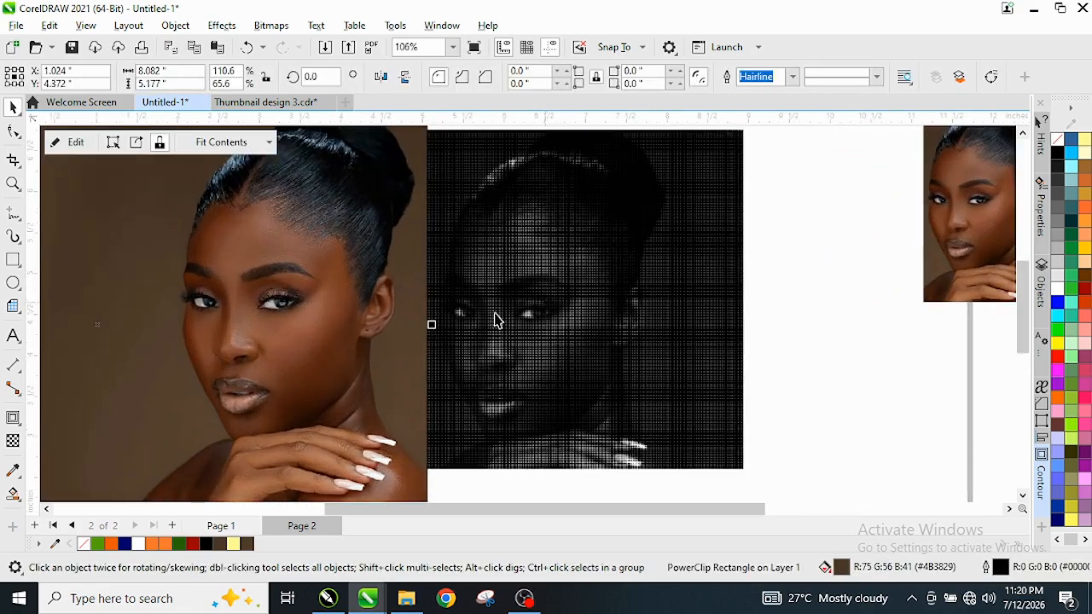
pyautogui.scroll(1, 504, 281)
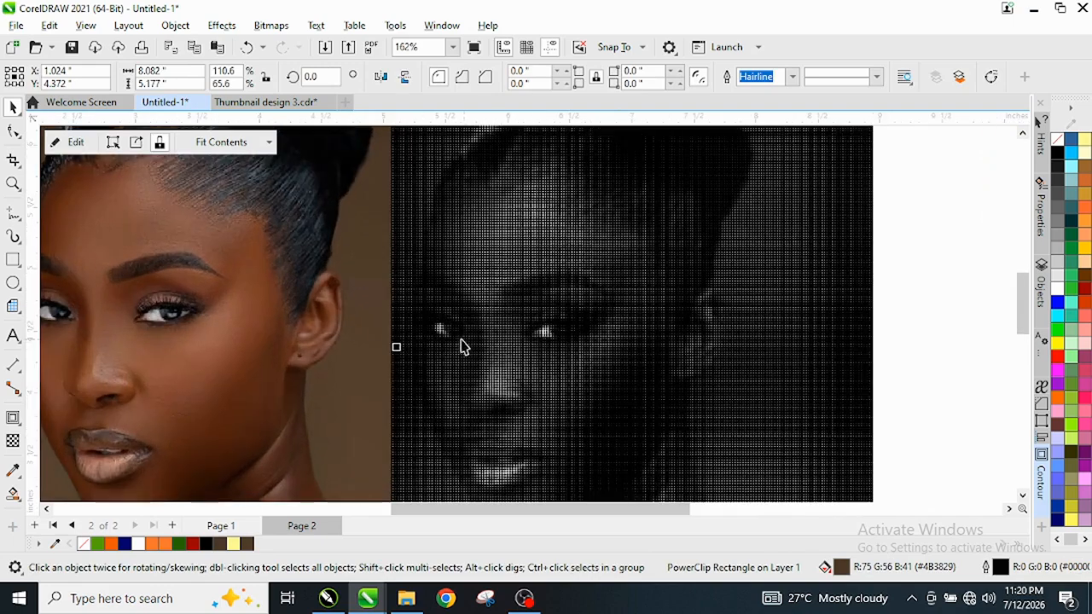
pyautogui.scroll(-1, 667, 320)
pyautogui.moveTo(299, 350); pyautogui.dragTo(275, 350)
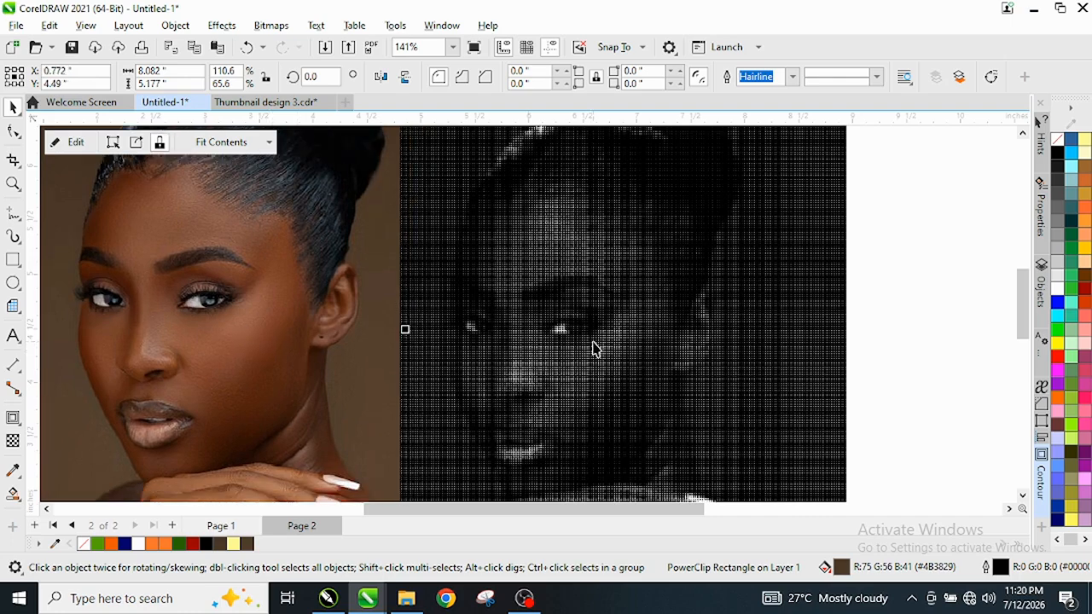
# Step: Compare the colour portrait with the halftone version side by side at close range
pyautogui.scroll(2, 598, 351)
pyautogui.scroll(-3, 626, 351)
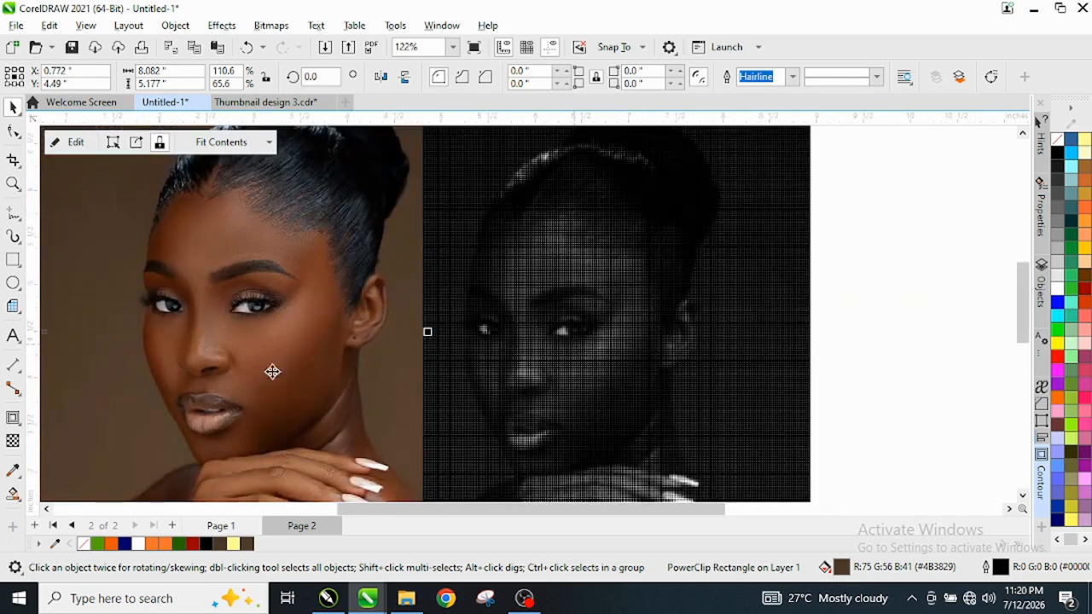
pyautogui.scroll(1, 194, 367)
pyautogui.scroll(1, 132, 362)
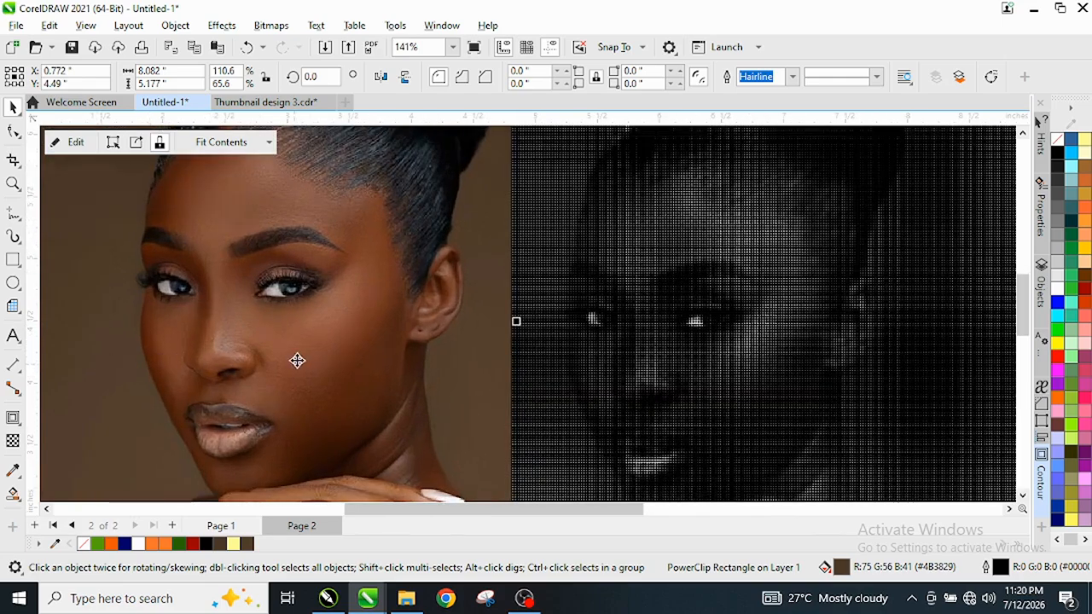
pyautogui.scroll(-1, 317, 357)
pyautogui.scroll(1, 295, 359)
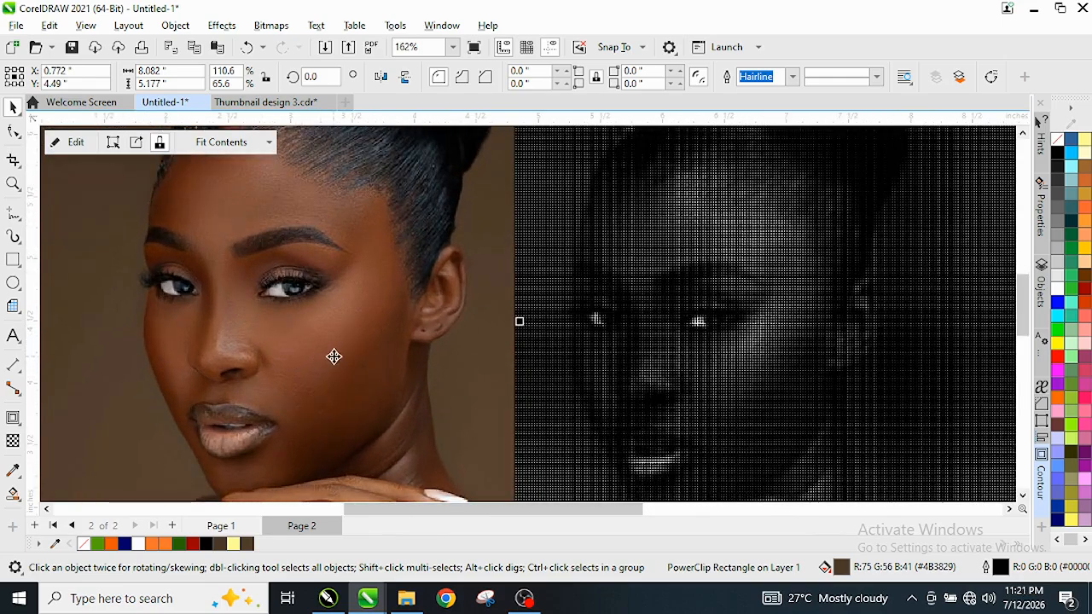